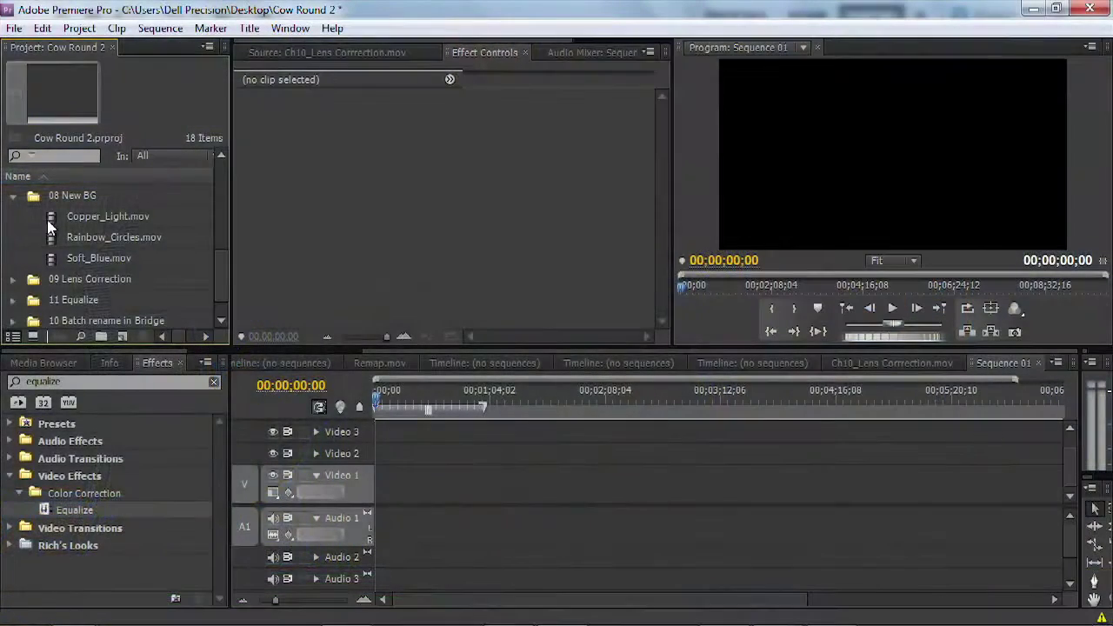
- Load Copper_Light, Rainbow_Circles, then Soft_Blue into the Source monitor and scrub through each clip
left_click(52, 222)
double_click(51, 222)
left_click_drag(263, 284, 451, 300)
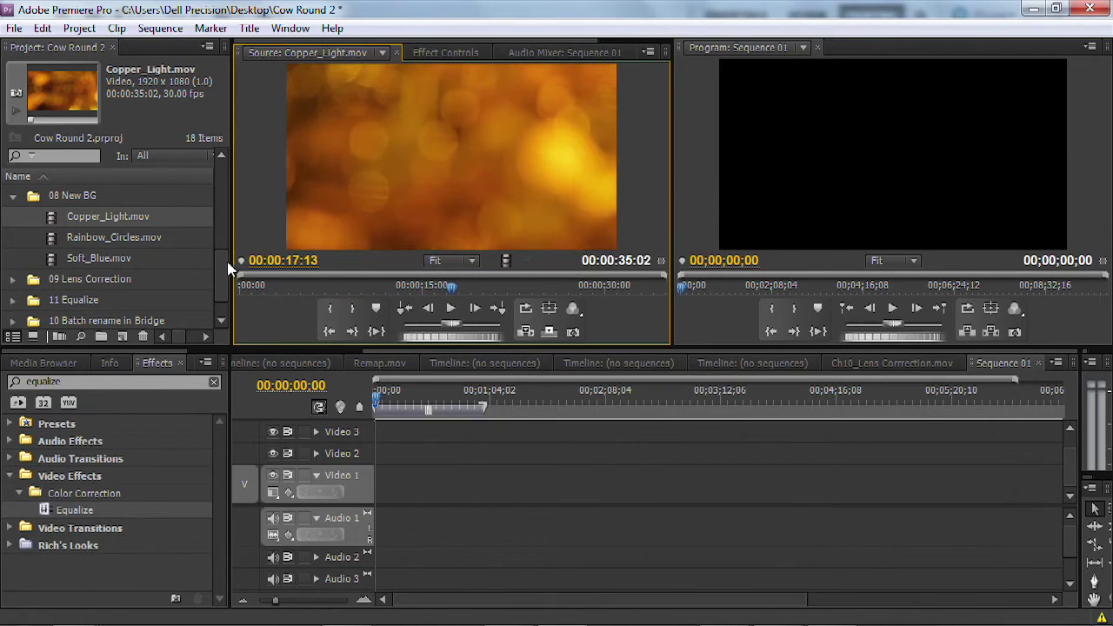
left_click(136, 237)
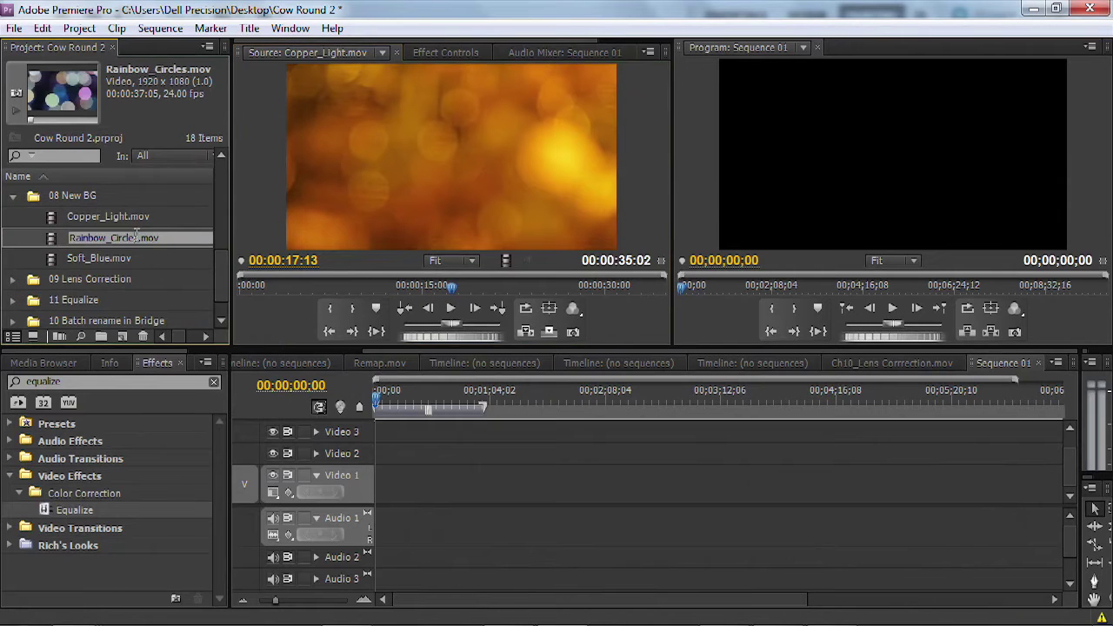
double_click(52, 238)
left_click_drag(261, 287, 595, 304)
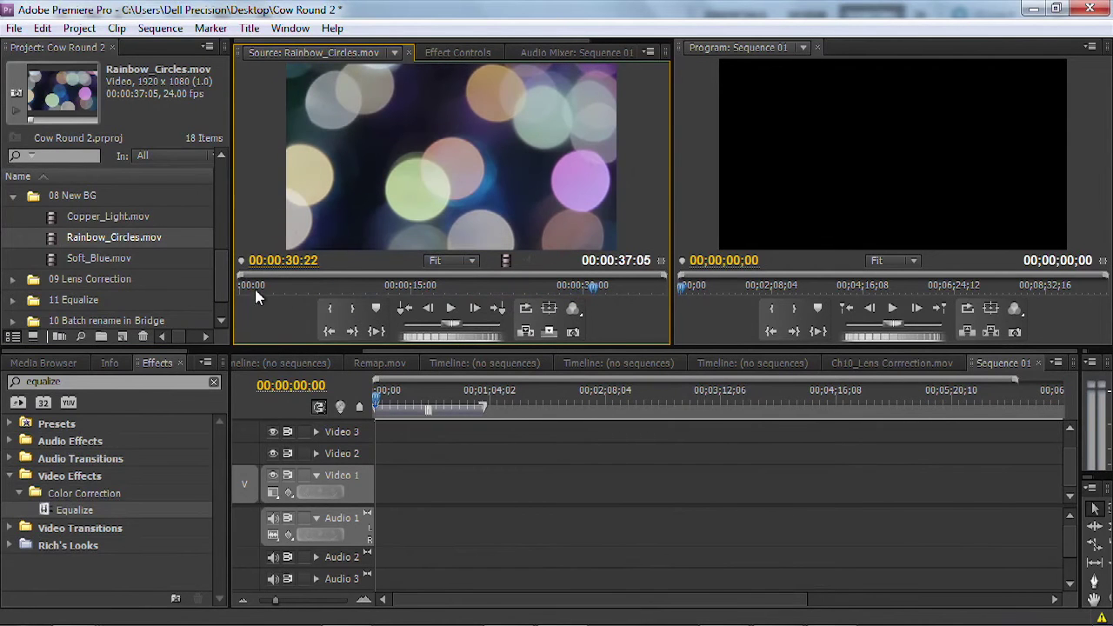
left_click(128, 257)
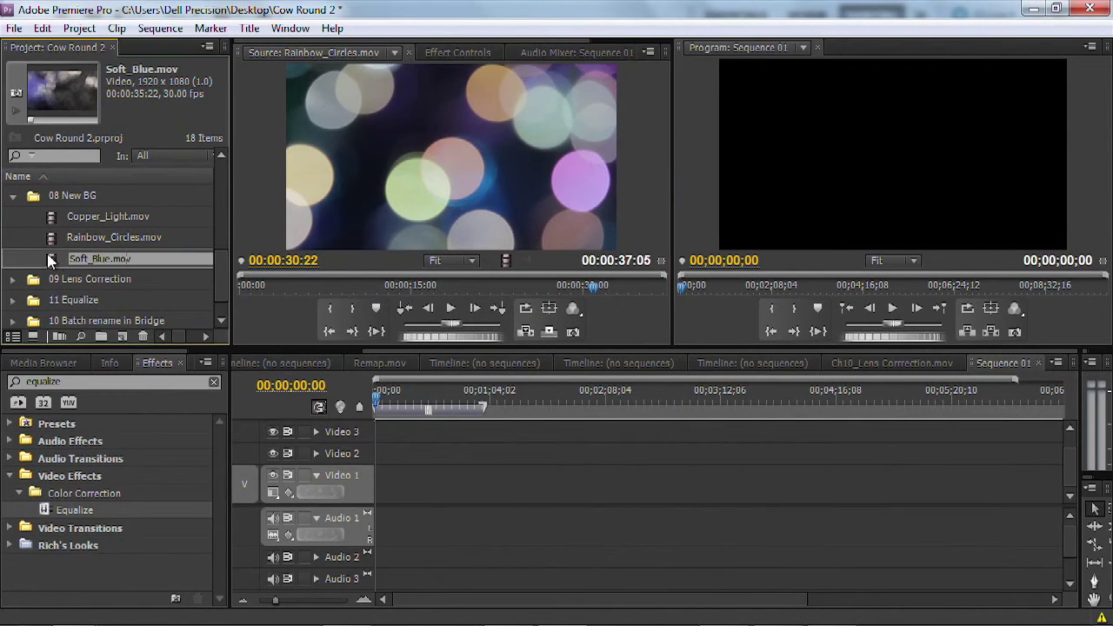
double_click(50, 260)
left_click_drag(293, 278, 490, 296)
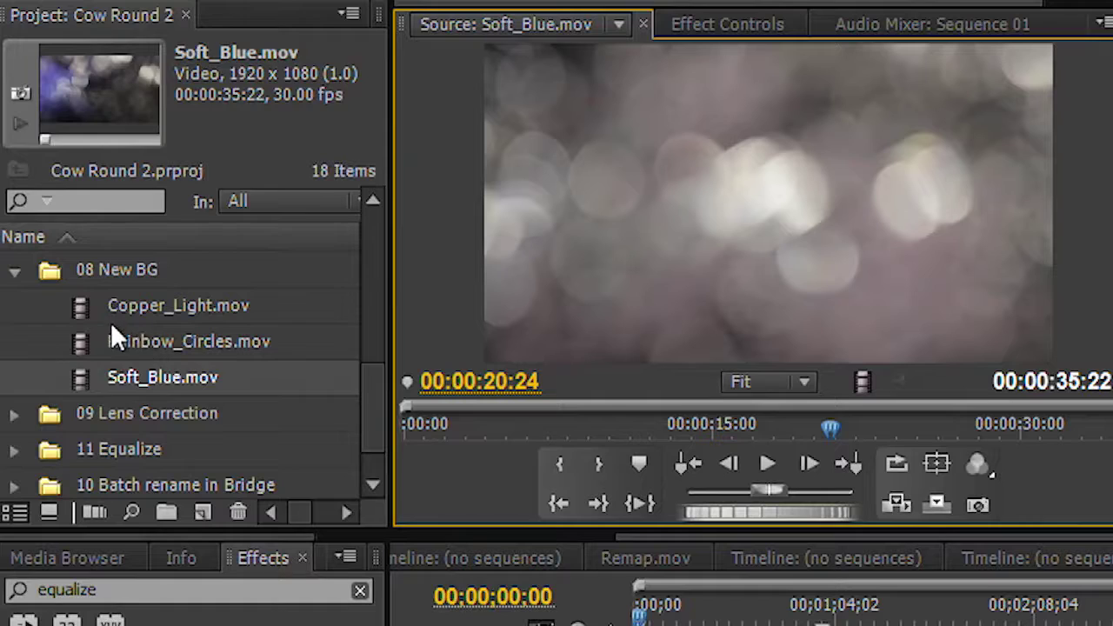
- Build a sequence from the three selected bokeh clips and name it New BG
left_click_drag(25, 215, 57, 260)
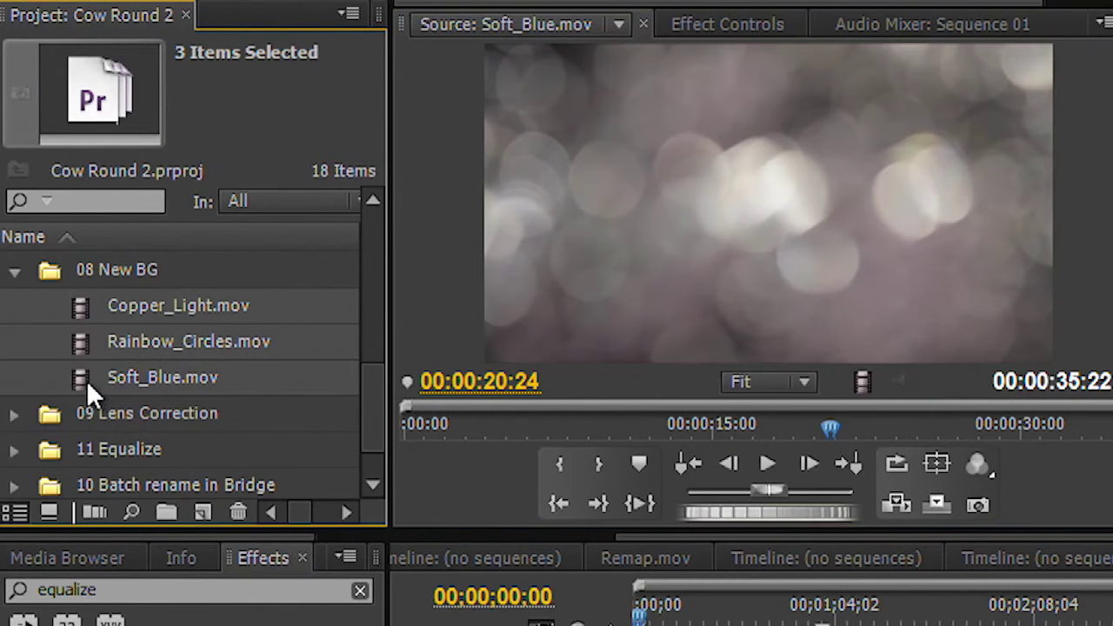
left_click_drag(86, 380, 213, 507)
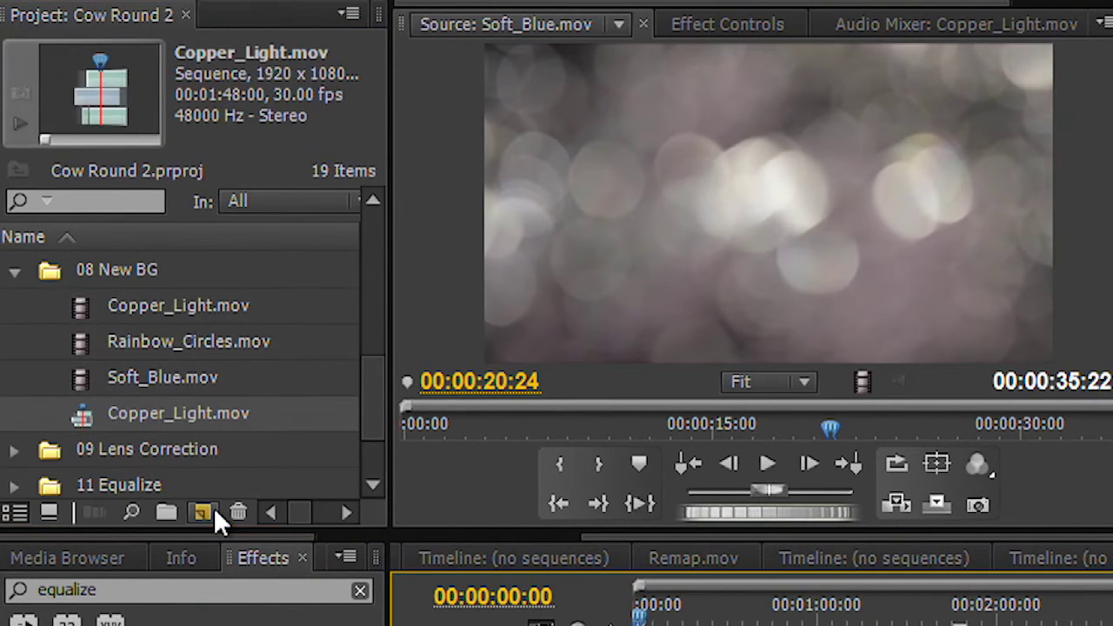
left_click(176, 412)
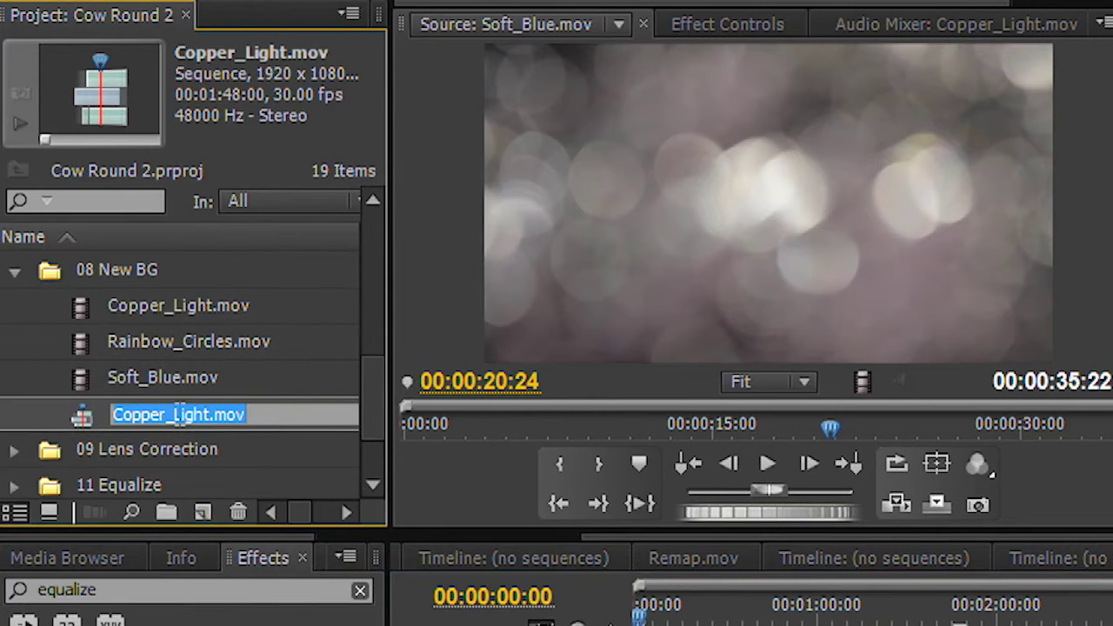
type("New BG")
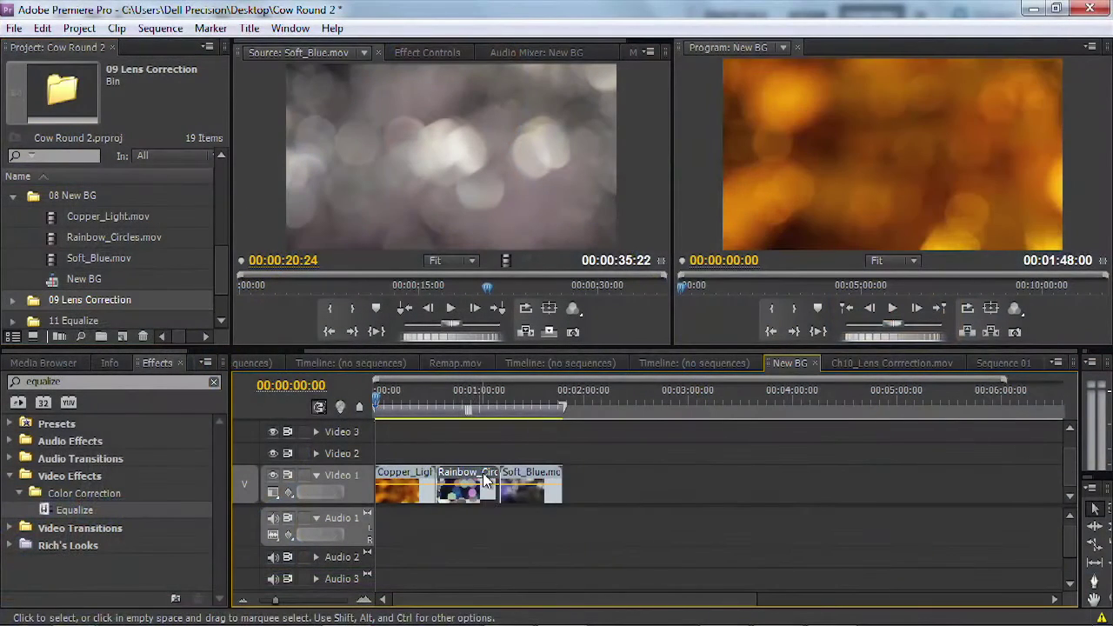
- Move Rainbow_Circles to the start of Video 2 and trim it to end at 00:00:35:01
left_click_drag(484, 481, 424, 459)
left_click(399, 399)
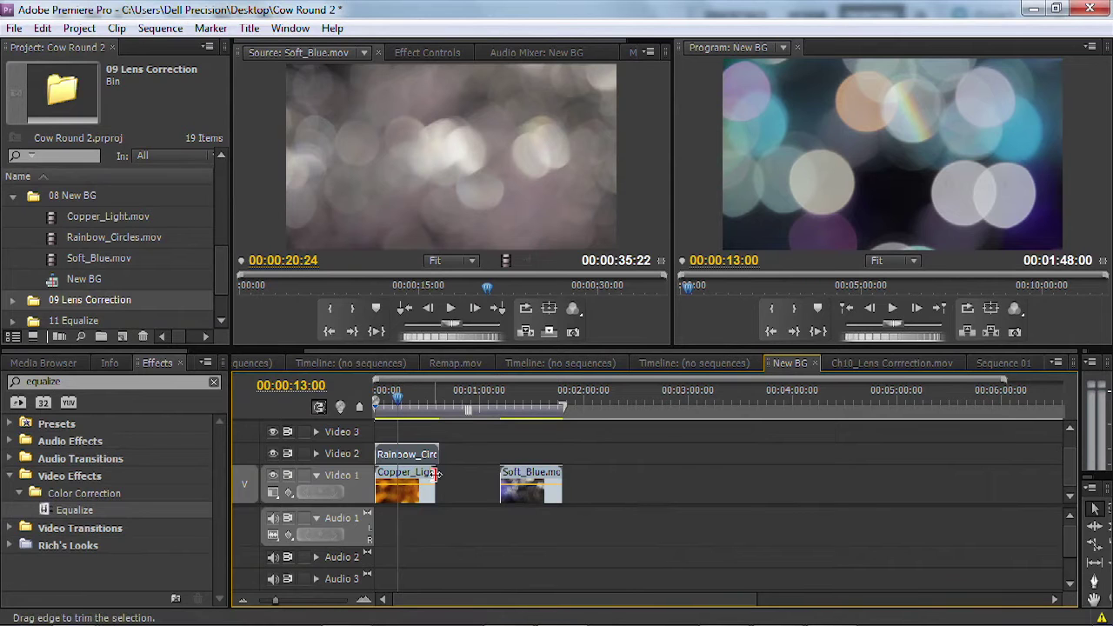
left_click(363, 599)
left_click(363, 599)
mouse_move(630, 456)
left_mouse_down()
mouse_move(579, 455)
mouse_move(618, 455)
left_mouse_up()
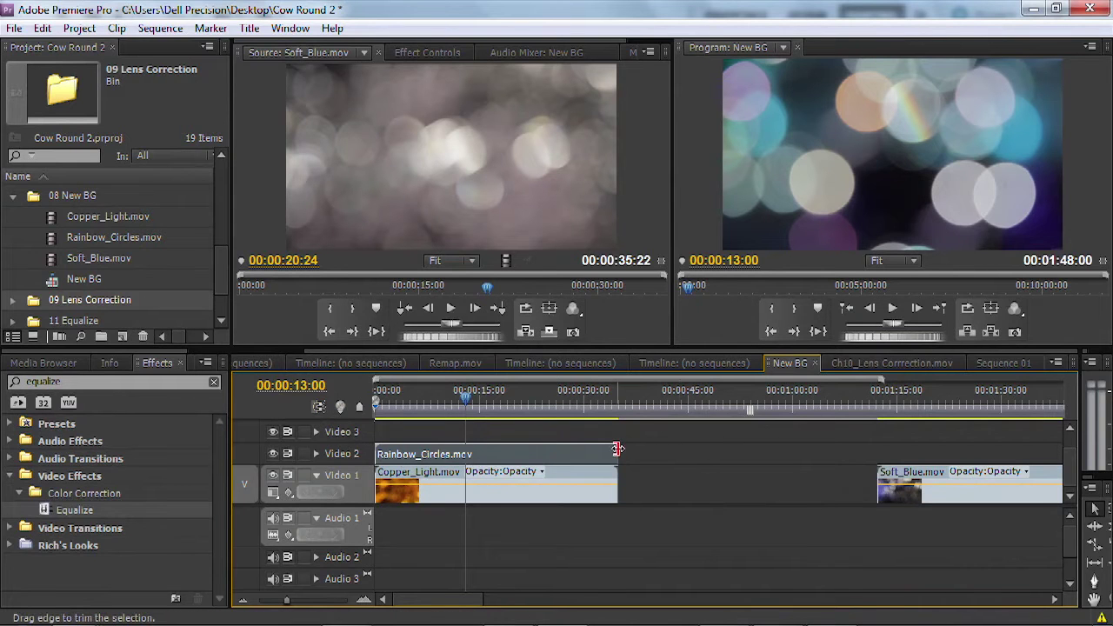
mouse_move(619, 454)
left_mouse_down()
mouse_move(571, 453)
mouse_move(632, 453)
left_mouse_up()
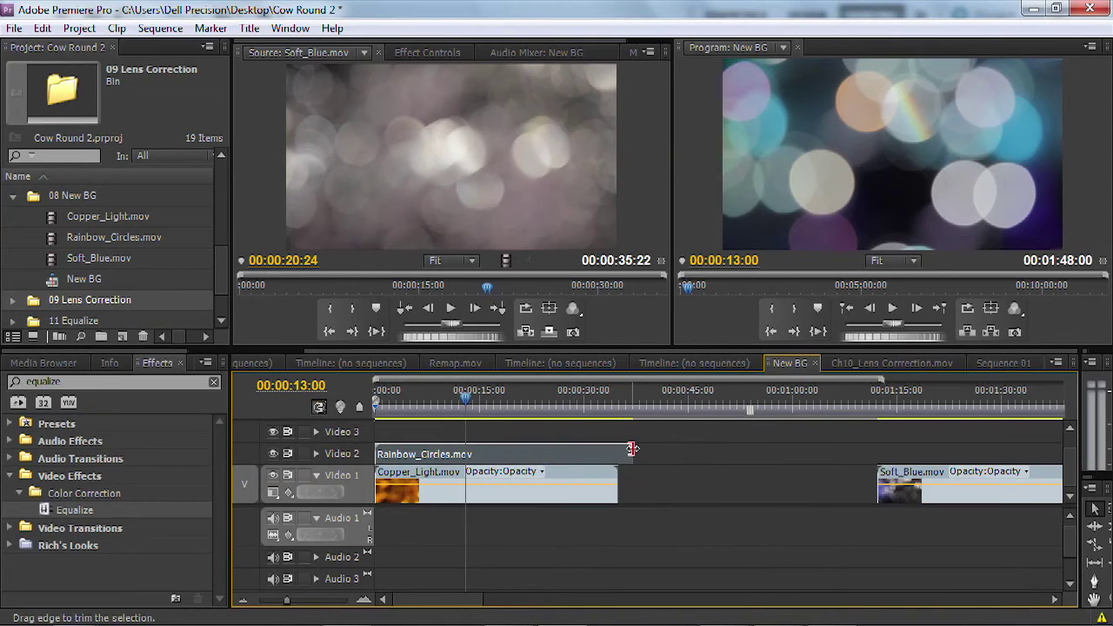
left_click_drag(630, 452, 619, 453)
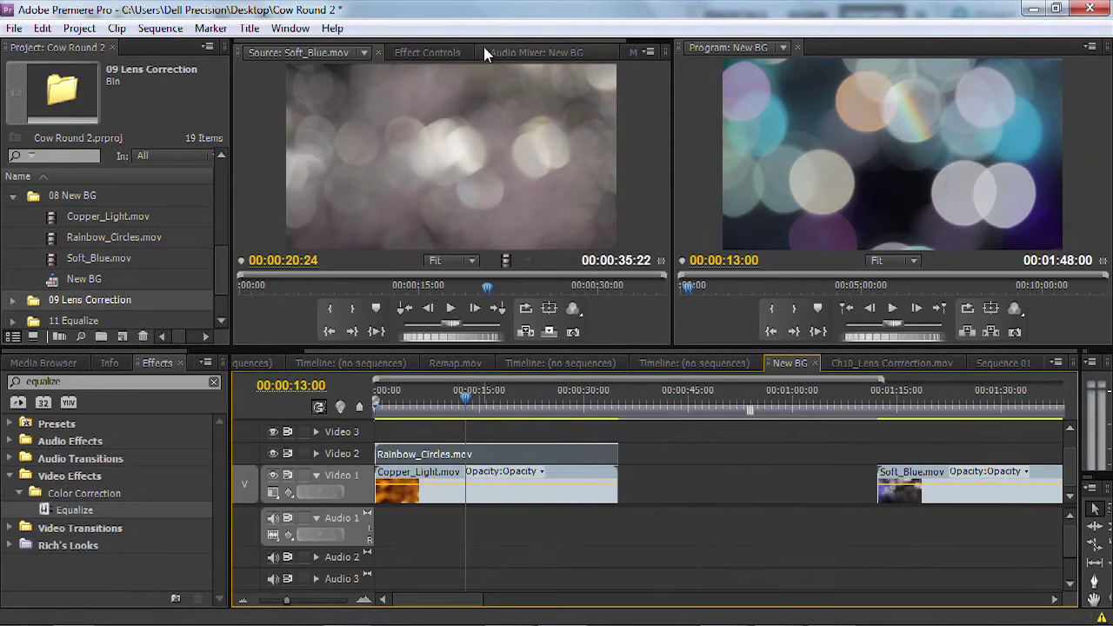
- After trying Multiply and Screen, give Rainbow_Circles Soft Light blending at 46% opacity
left_click(422, 53)
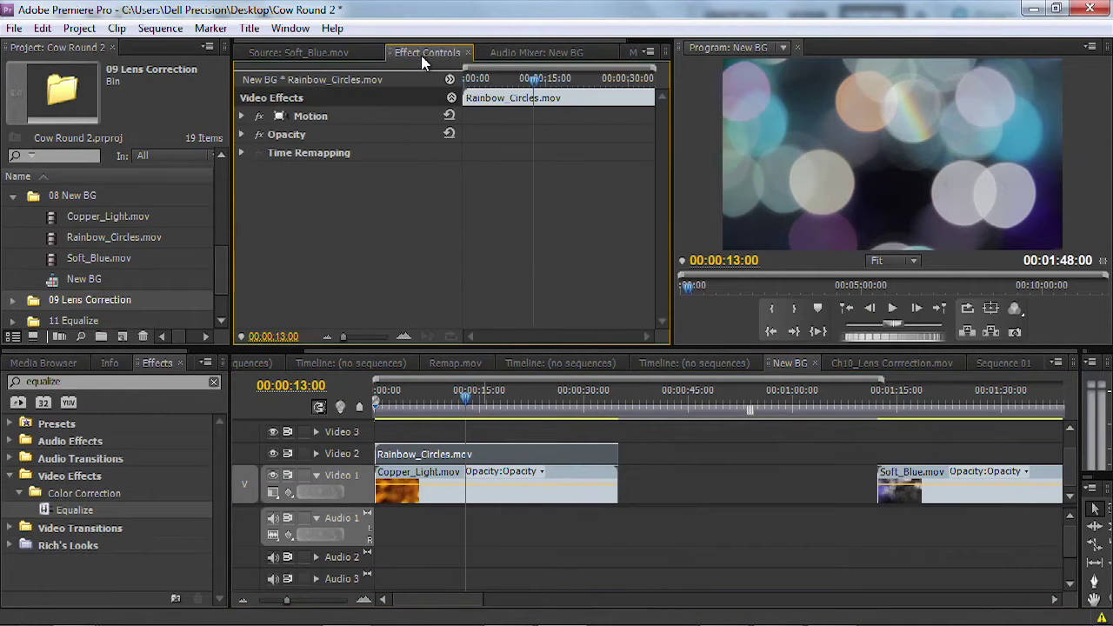
left_click(242, 135)
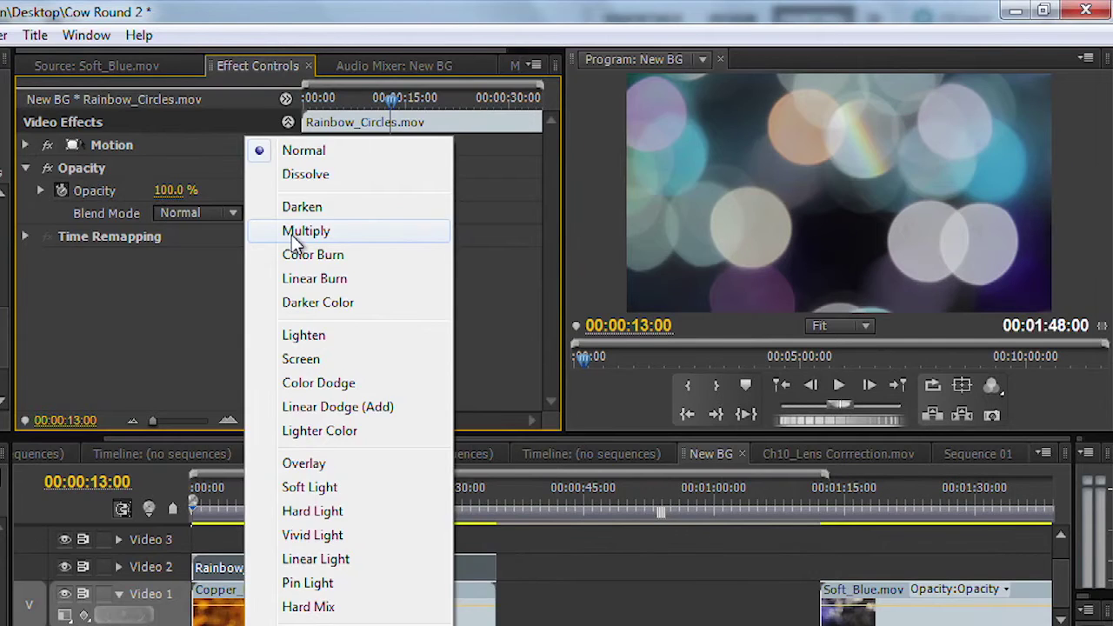
left_click(454, 184)
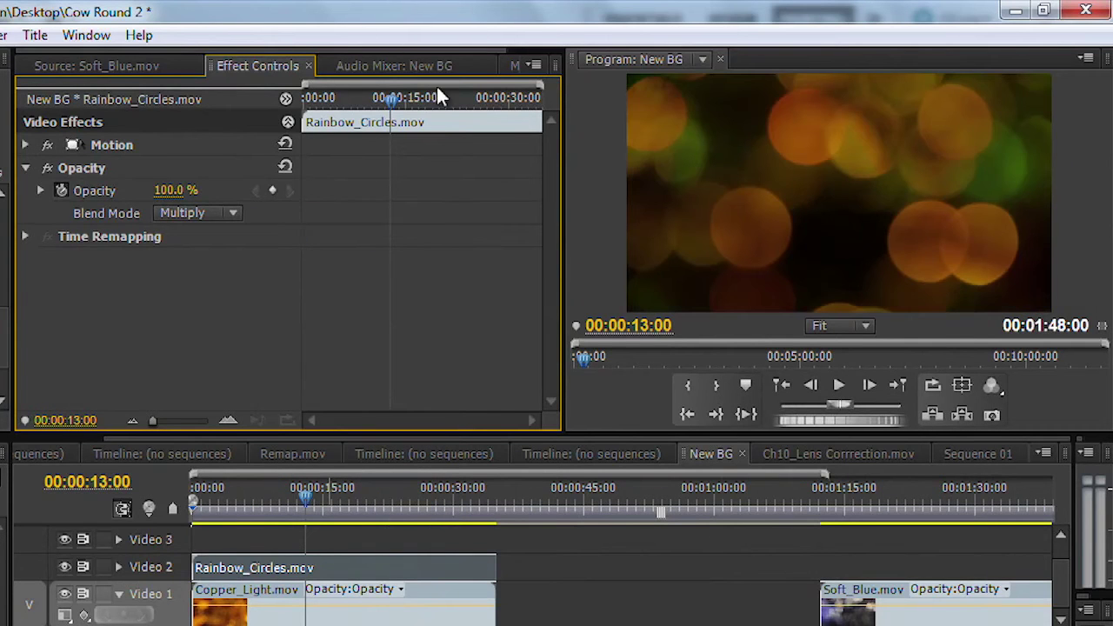
left_click(202, 219)
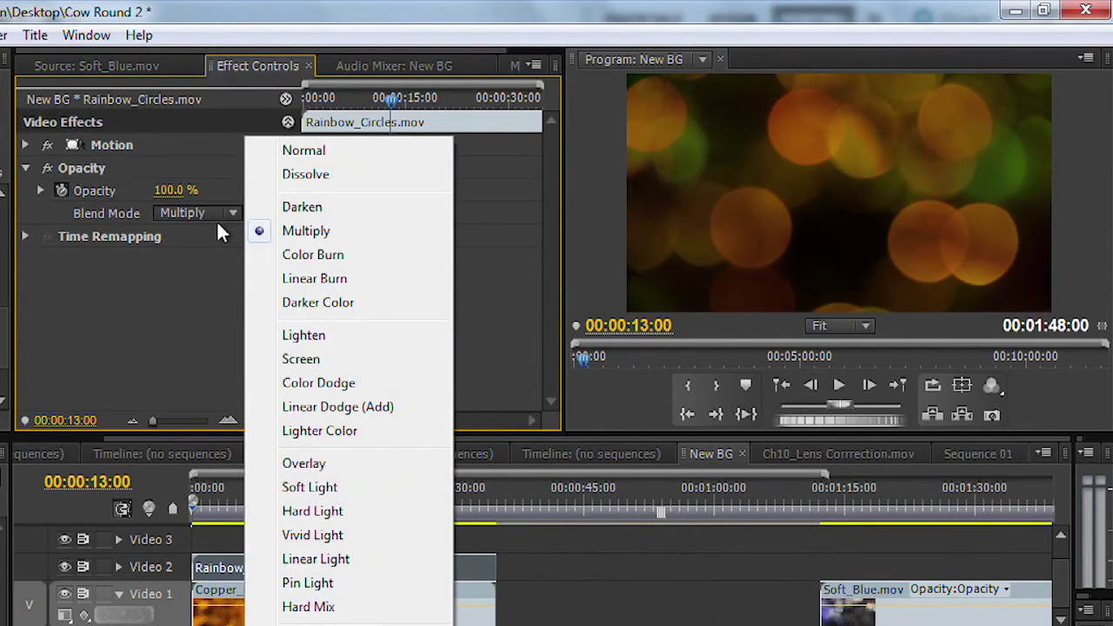
left_click(333, 364)
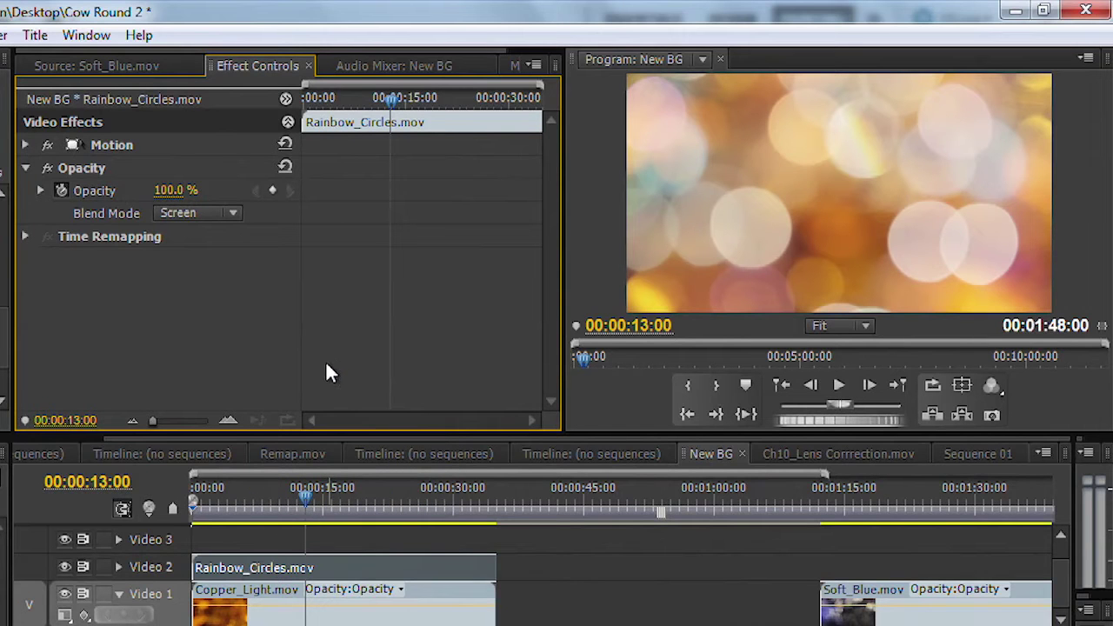
left_click(208, 213)
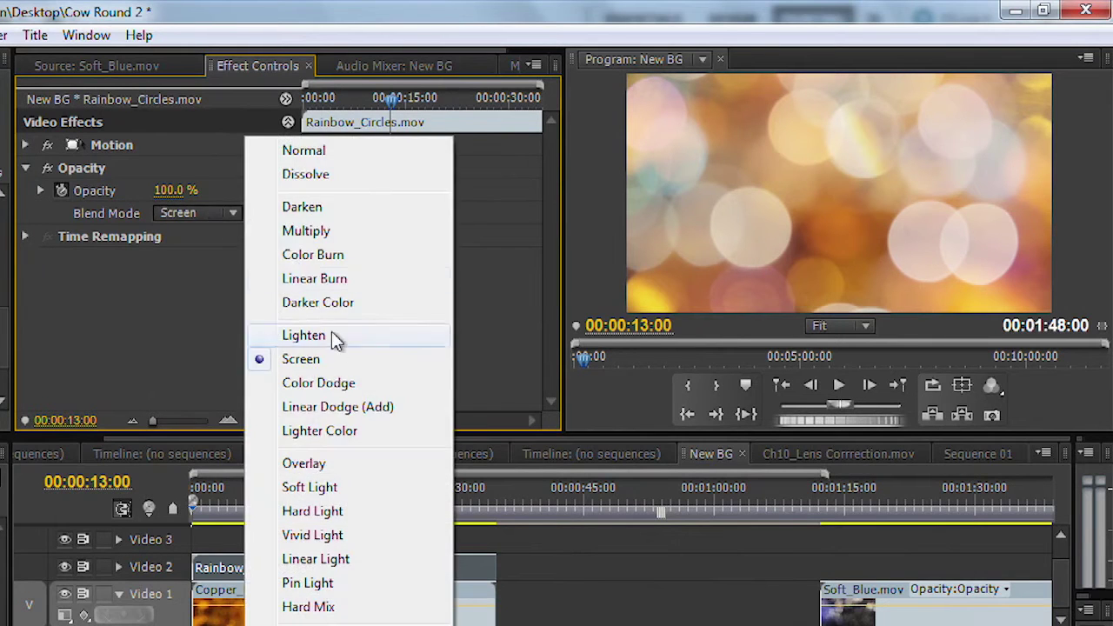
left_click(321, 486)
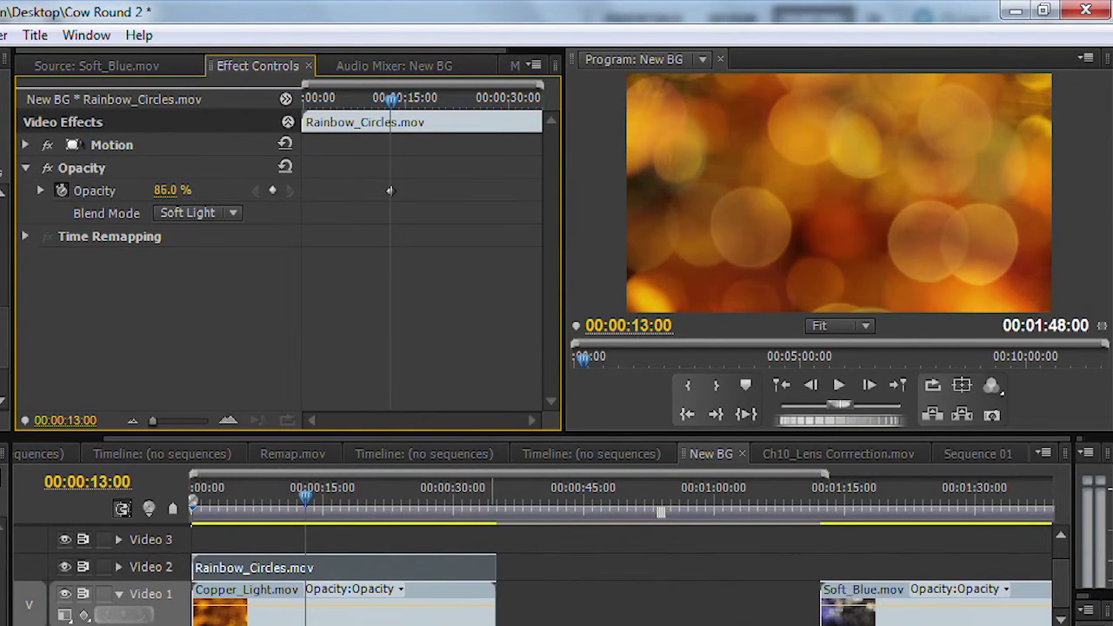
left_click_drag(390, 190, 390, 191)
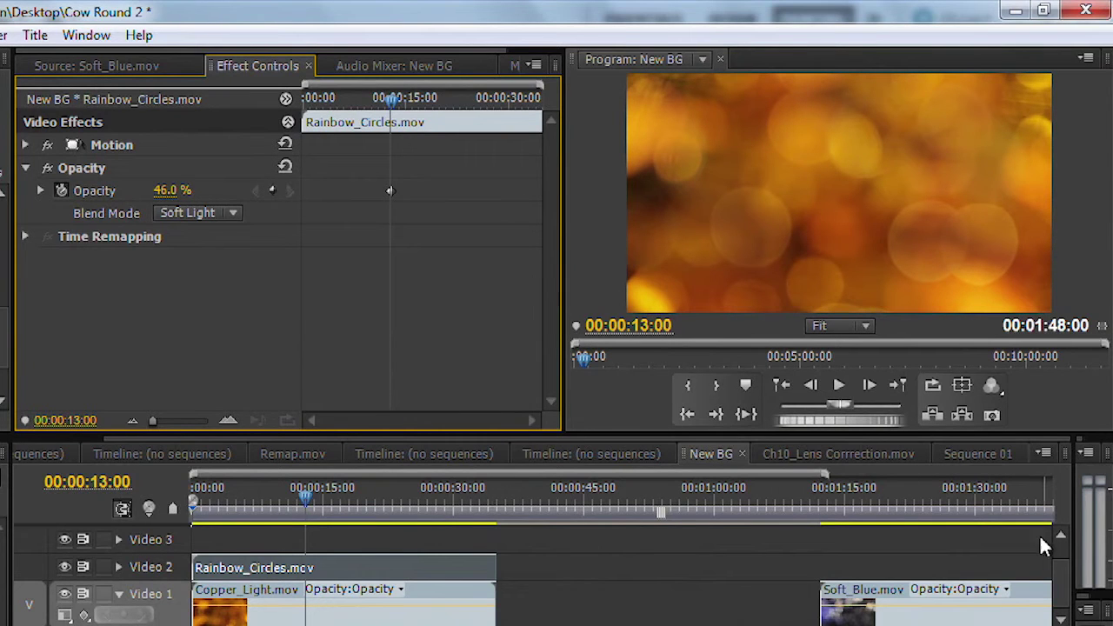
left_click(928, 596)
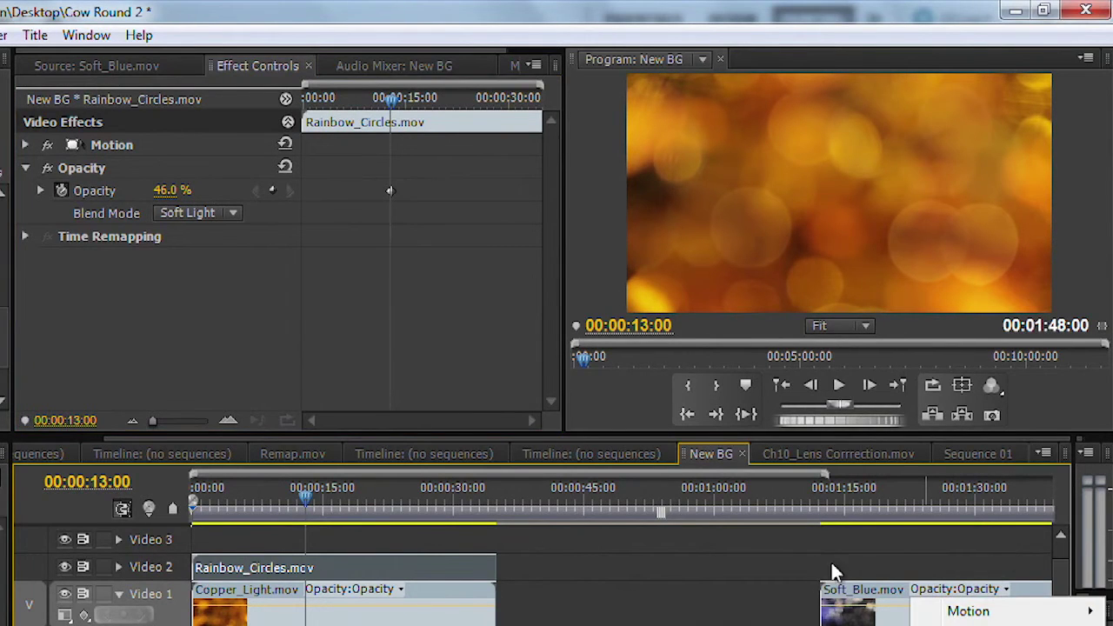
- Place Soft_Blue at the start of Video 3, trimmed to end with the clips below
left_click(831, 563)
left_click_drag(850, 595, 218, 541)
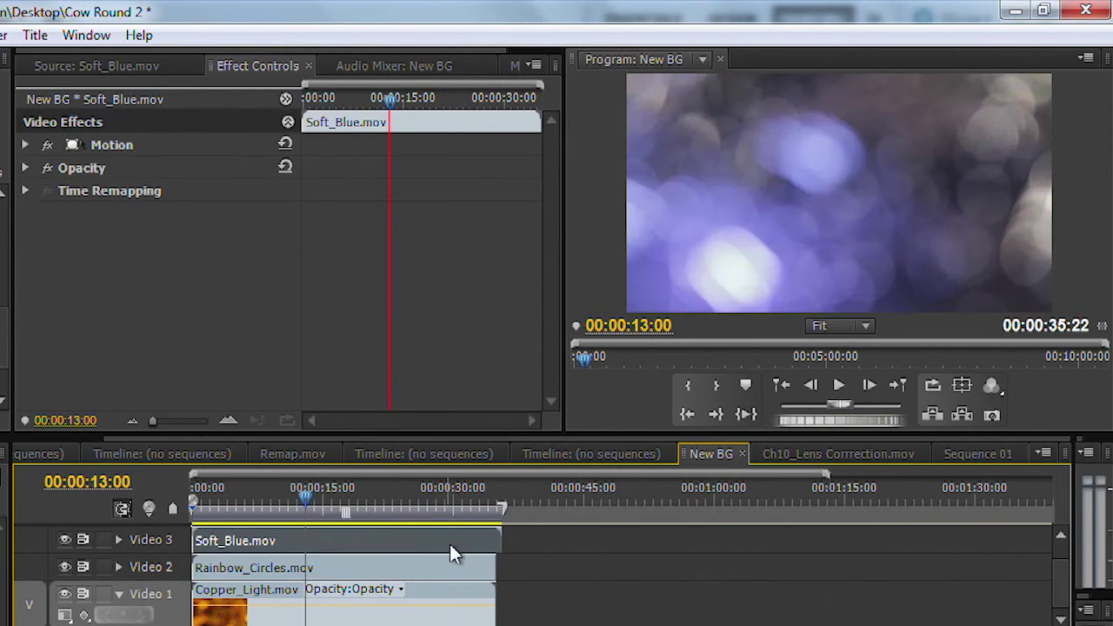
left_click_drag(502, 542, 491, 544)
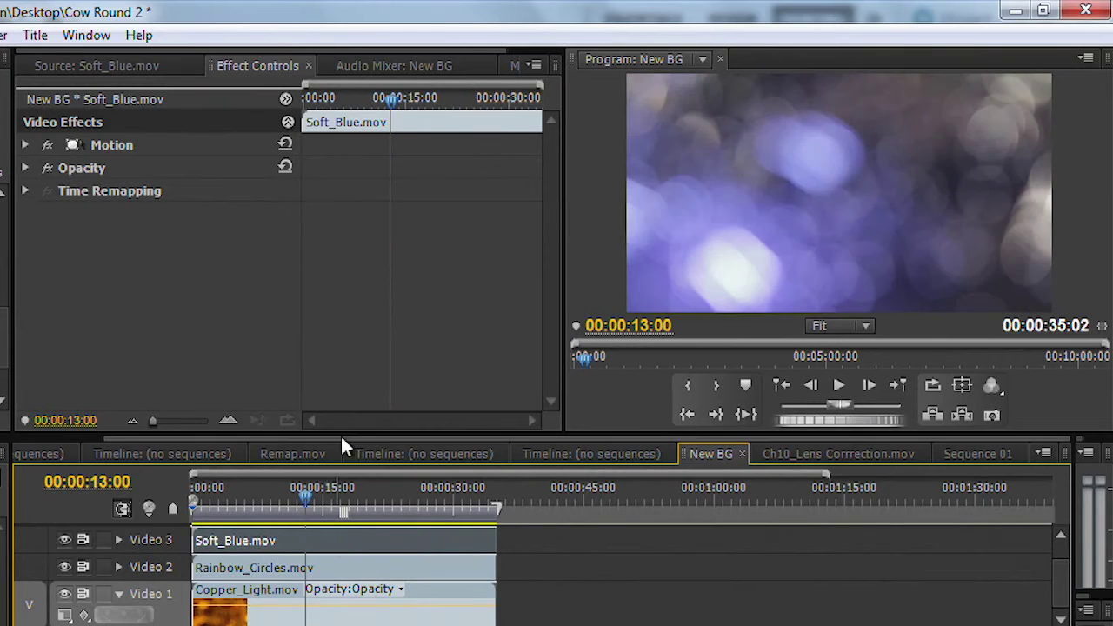
- Set Soft_Blue's Opacity blend mode to Overlay and return to the sequence start
left_click(25, 191)
left_click(26, 169)
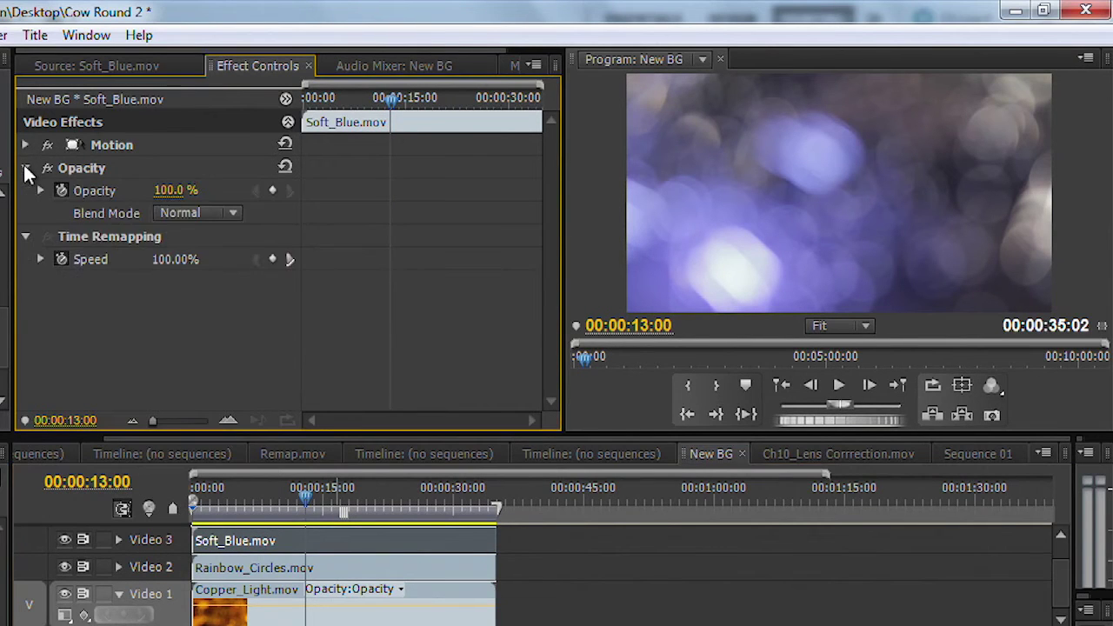
left_click(192, 218)
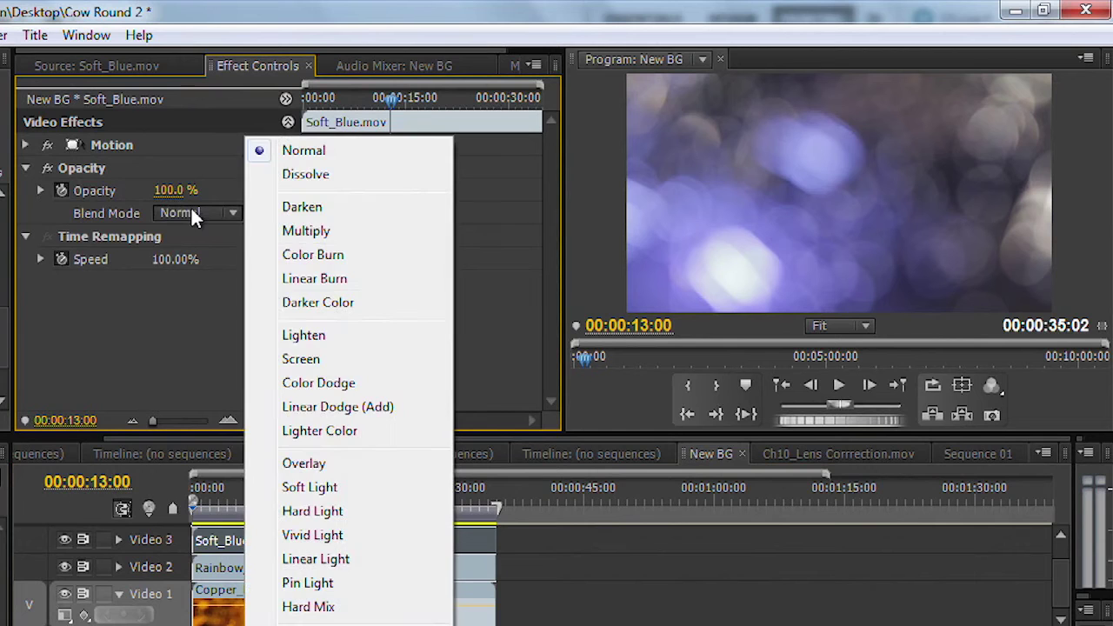
left_click(322, 467)
left_click(244, 507)
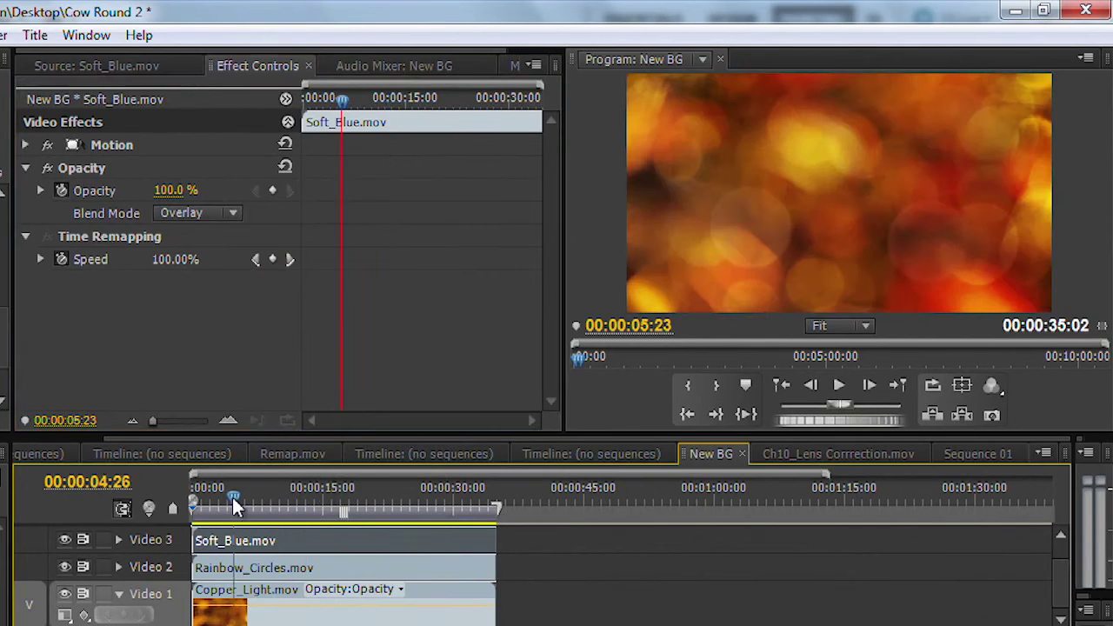
left_click_drag(244, 506, 193, 507)
- Apply Color Balance (HLS) from Video Effects > Color Correction to Soft_Blue.mov
key("space")
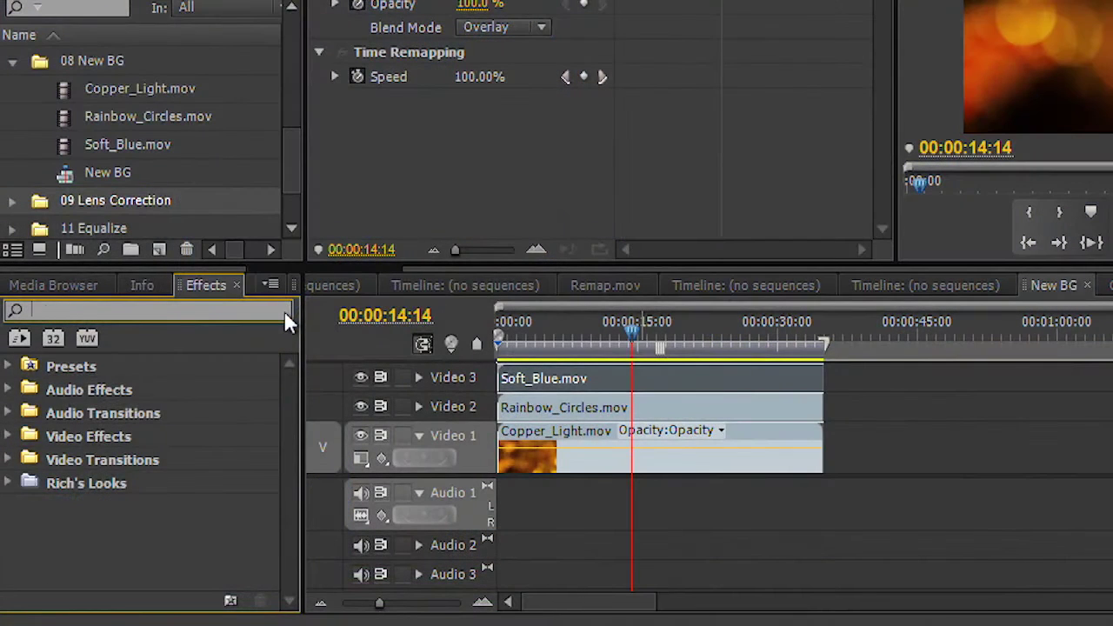
left_click(6, 436)
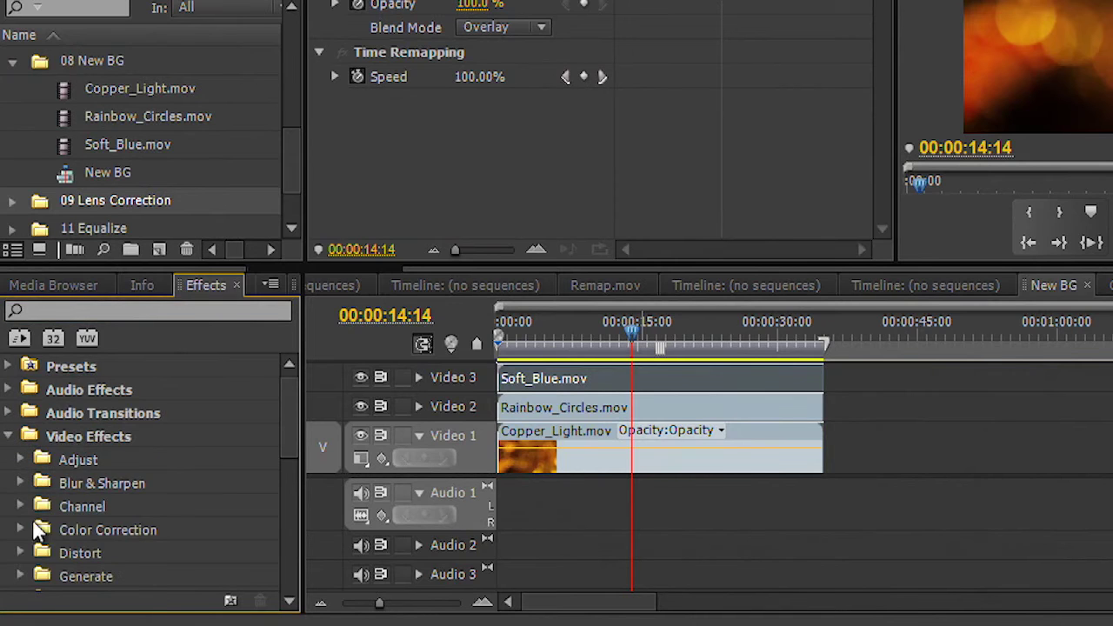
left_click(20, 529)
scroll(90, 479, "down", 3)
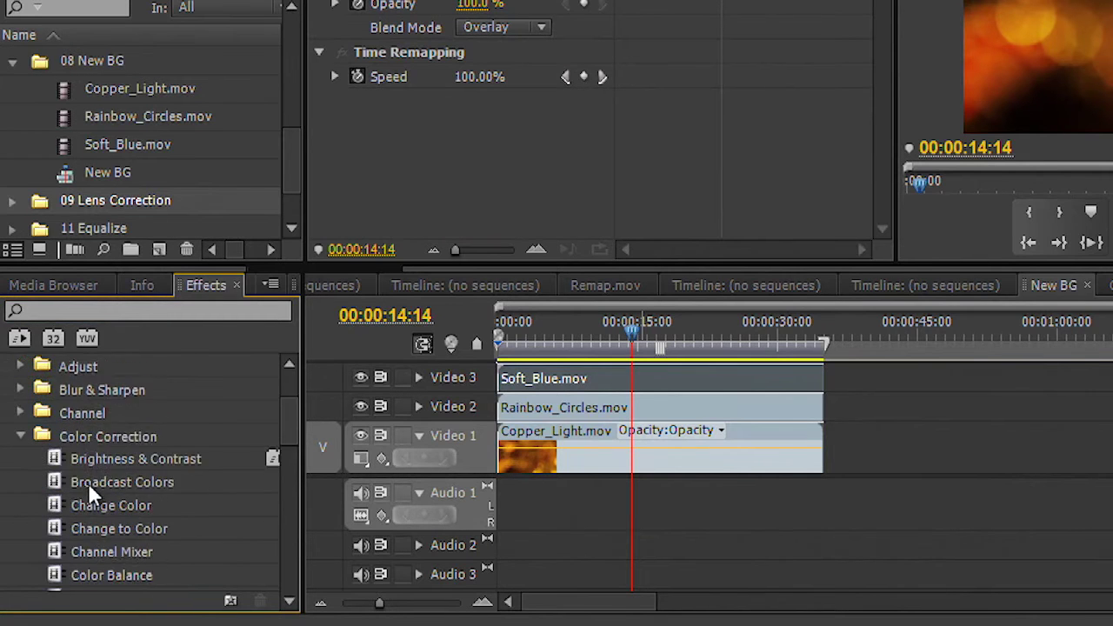
scroll(86, 481, "down", 1)
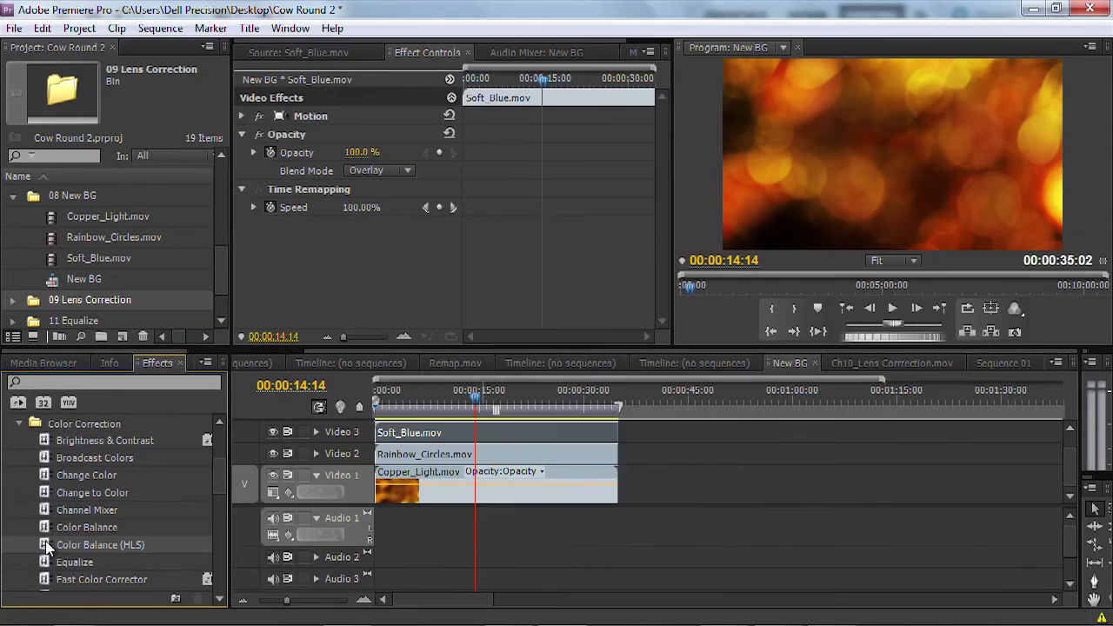
left_click_drag(62, 526, 576, 390)
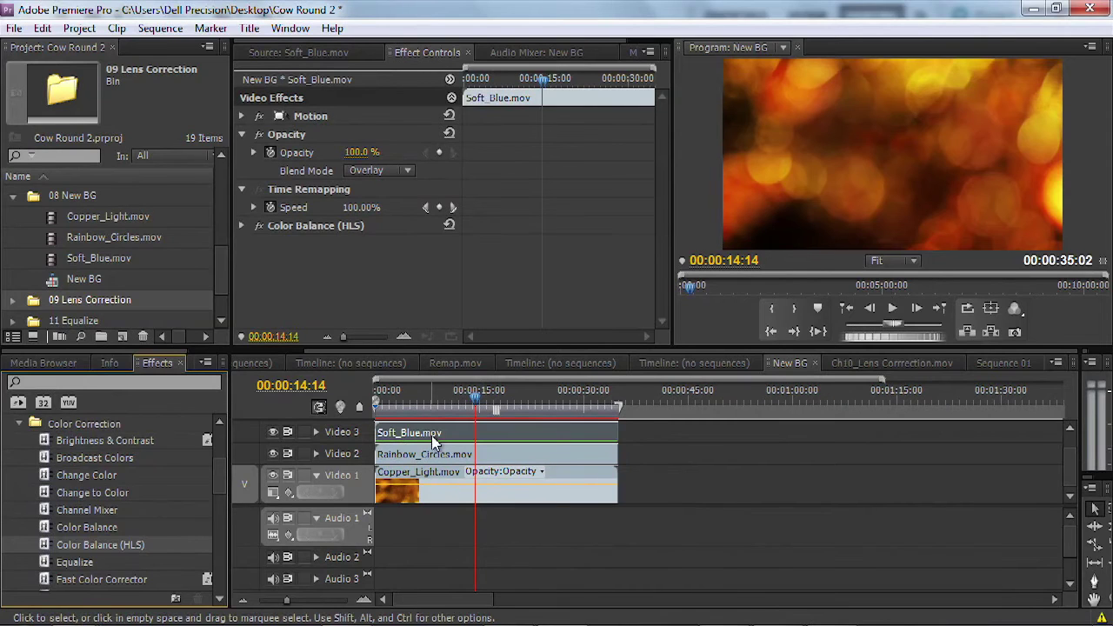
- Drop Soft_Blue's Color Balance Saturation to -100.0 and play from about five seconds
left_click(243, 225)
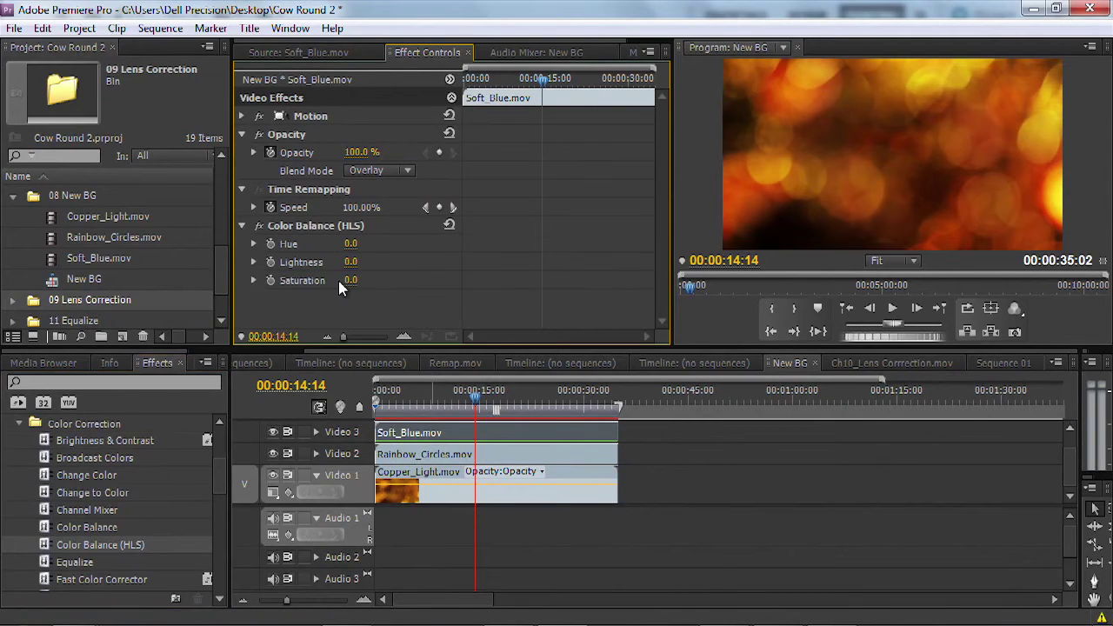
left_click_drag(355, 280, 287, 280)
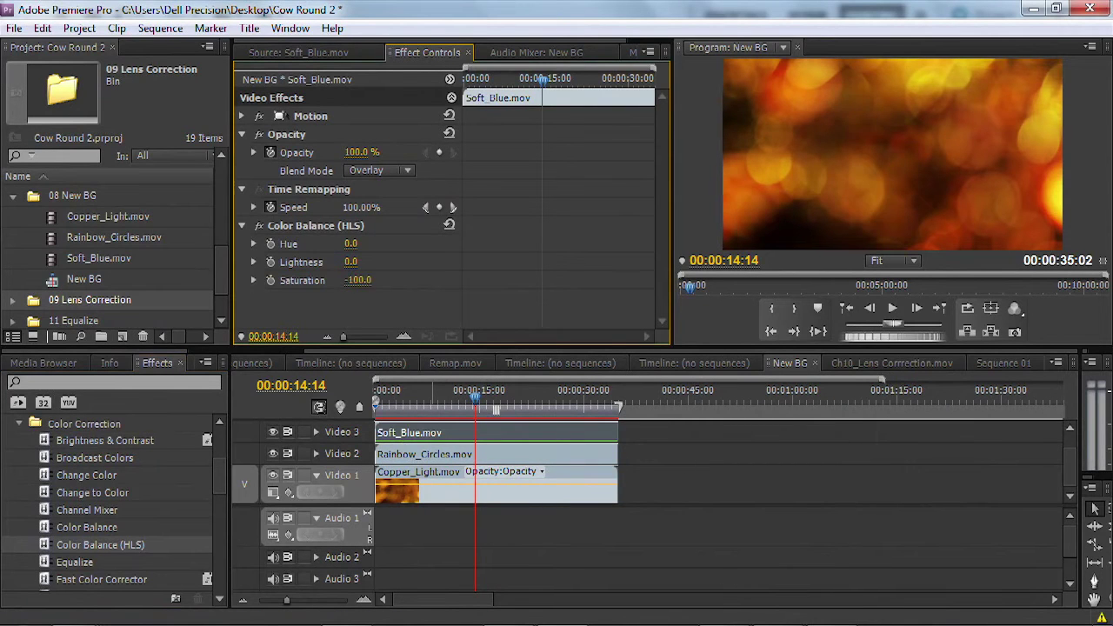
left_click(416, 392)
key("space")
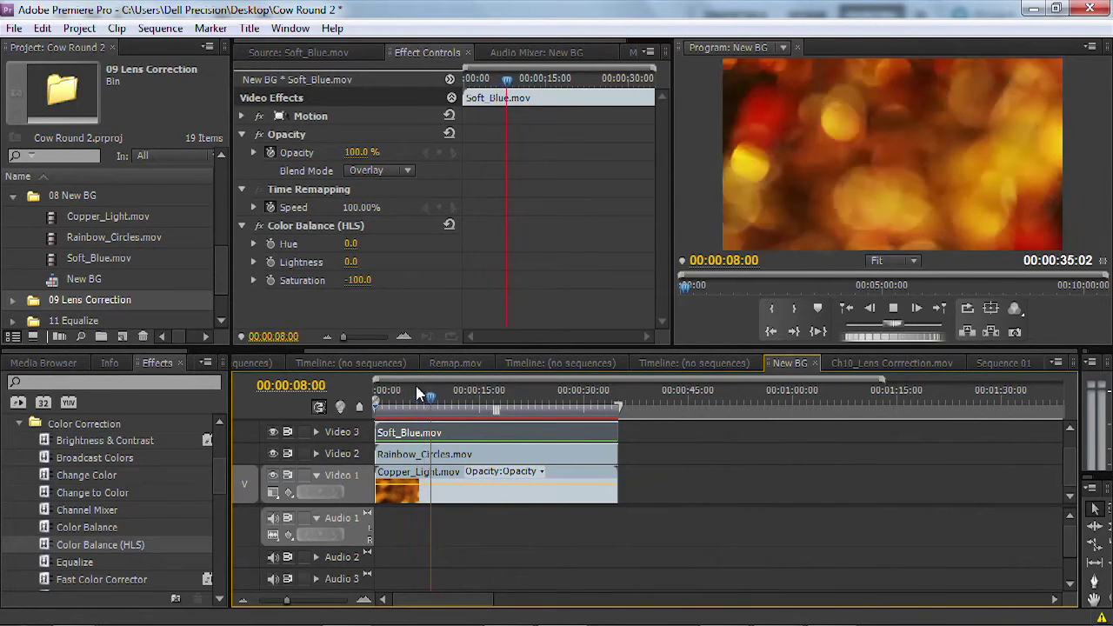
key("space")
left_click(406, 170)
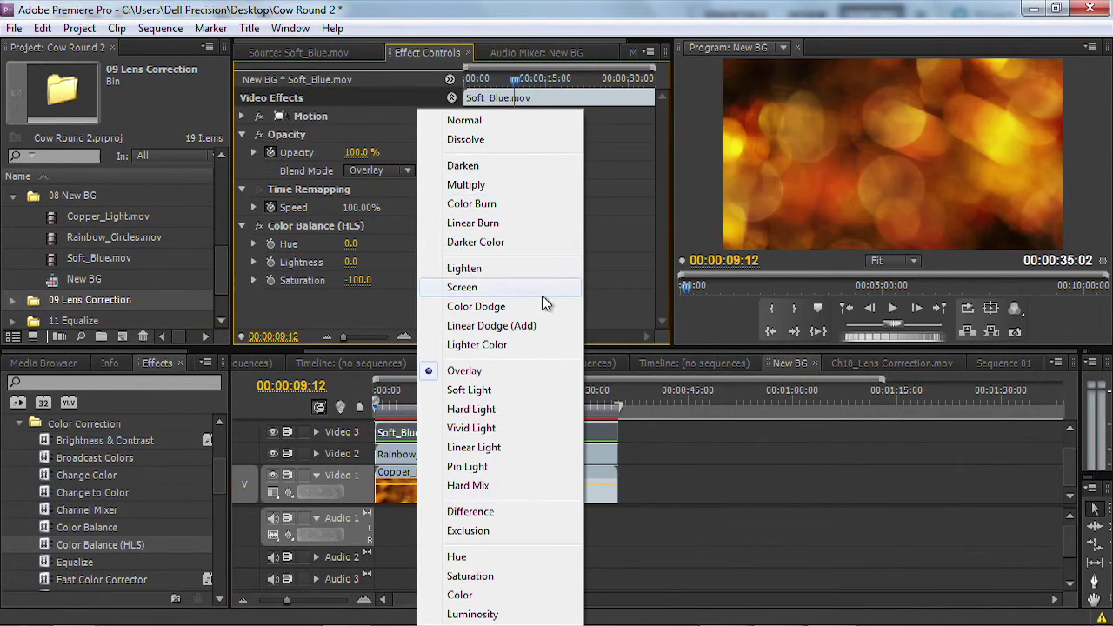
left_click(501, 288)
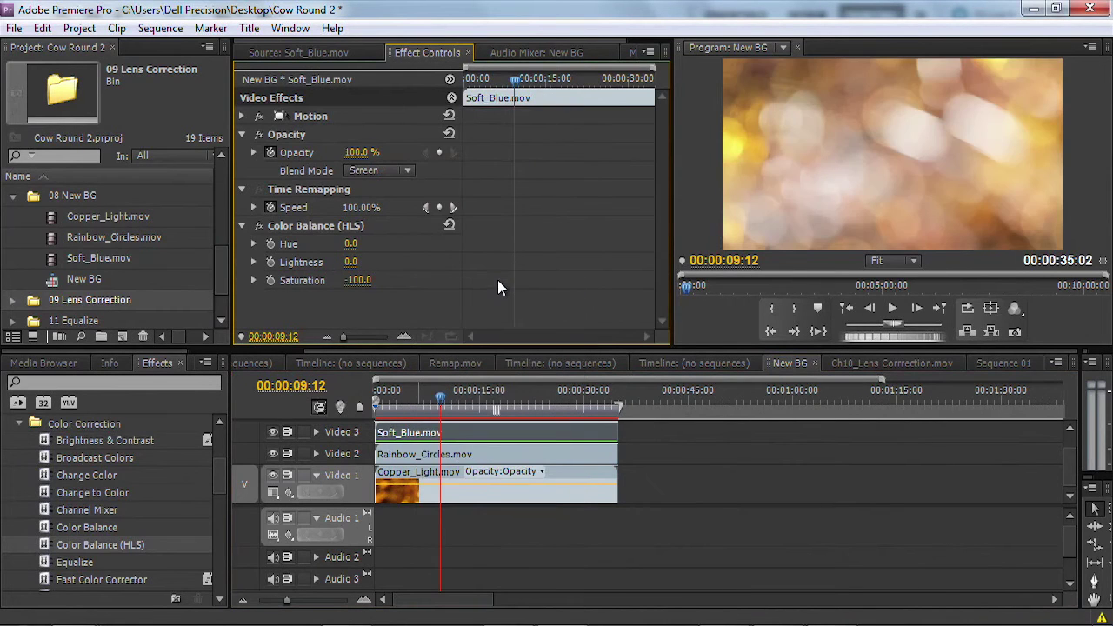
left_click(356, 170)
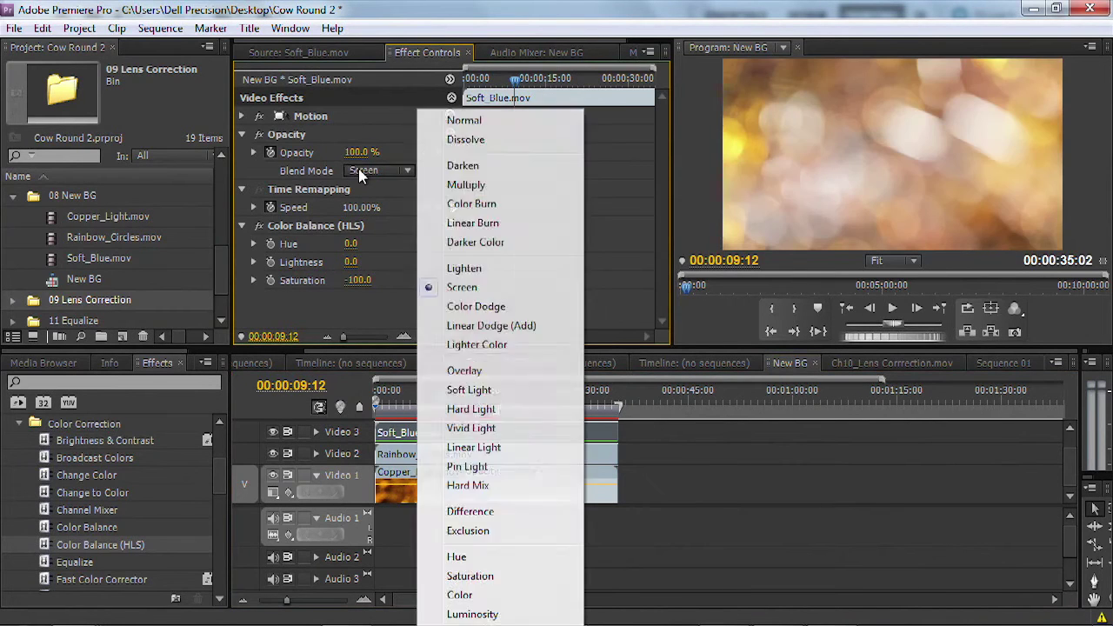
left_click(465, 372)
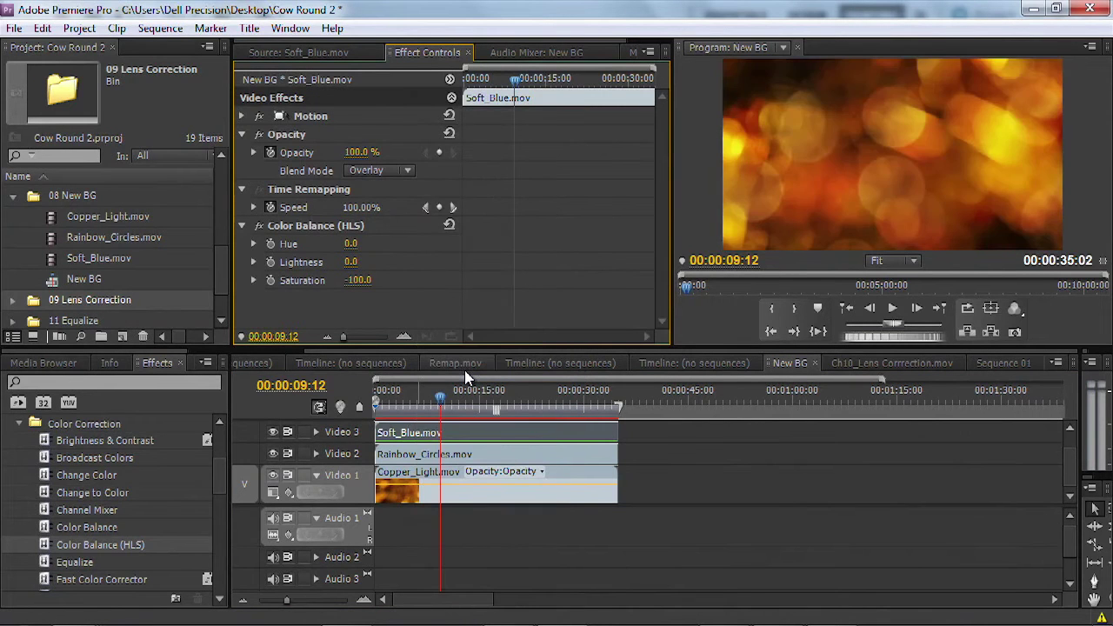
key("space")
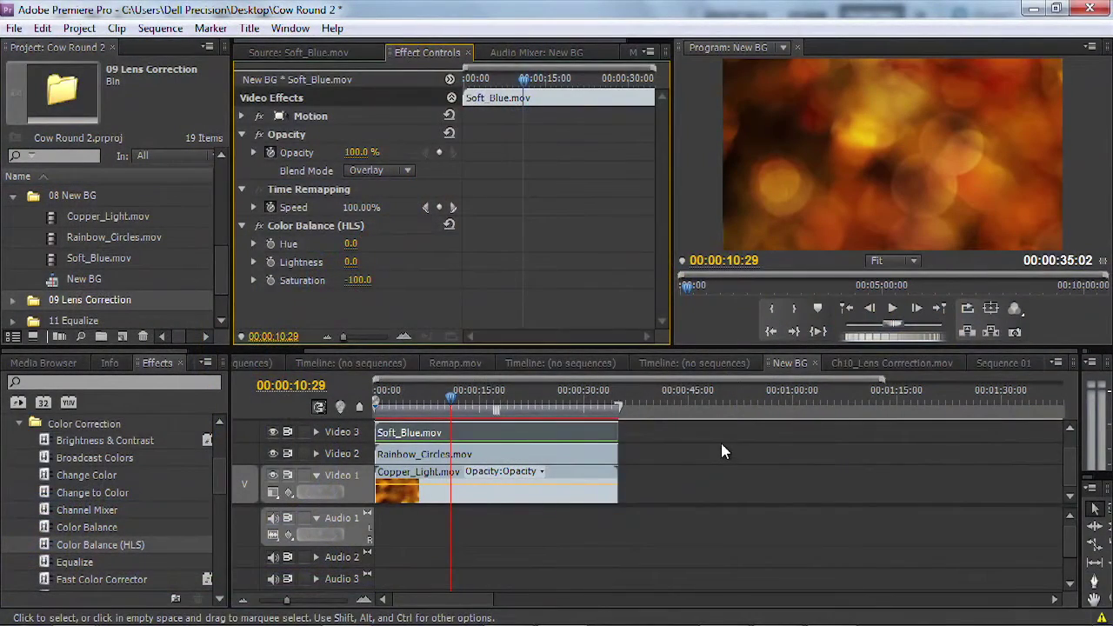
- Select all three stacked bokeh clips and nest them with Clip > Nest into Nested Sequence 01
left_click_drag(709, 437, 559, 507)
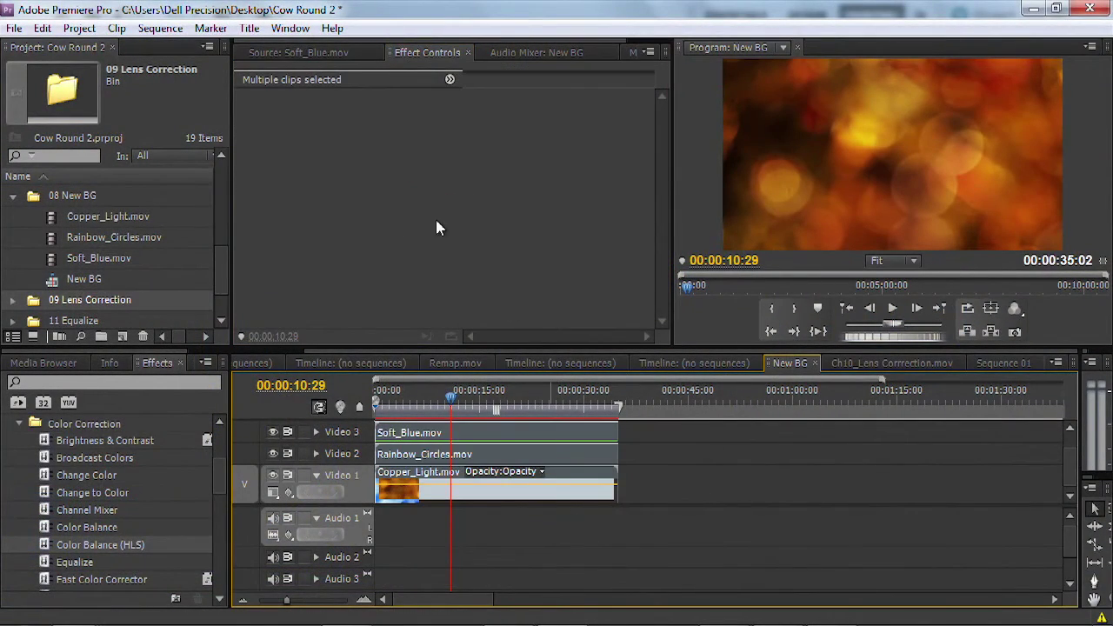
left_click(140, 31)
mouse_move(124, 30)
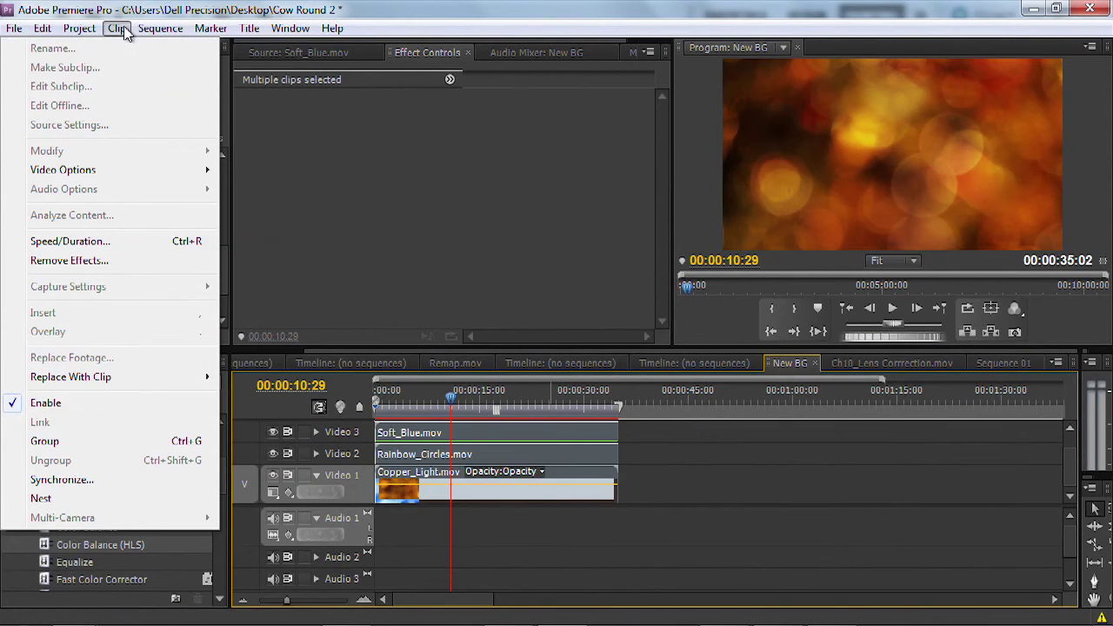
left_click(98, 502)
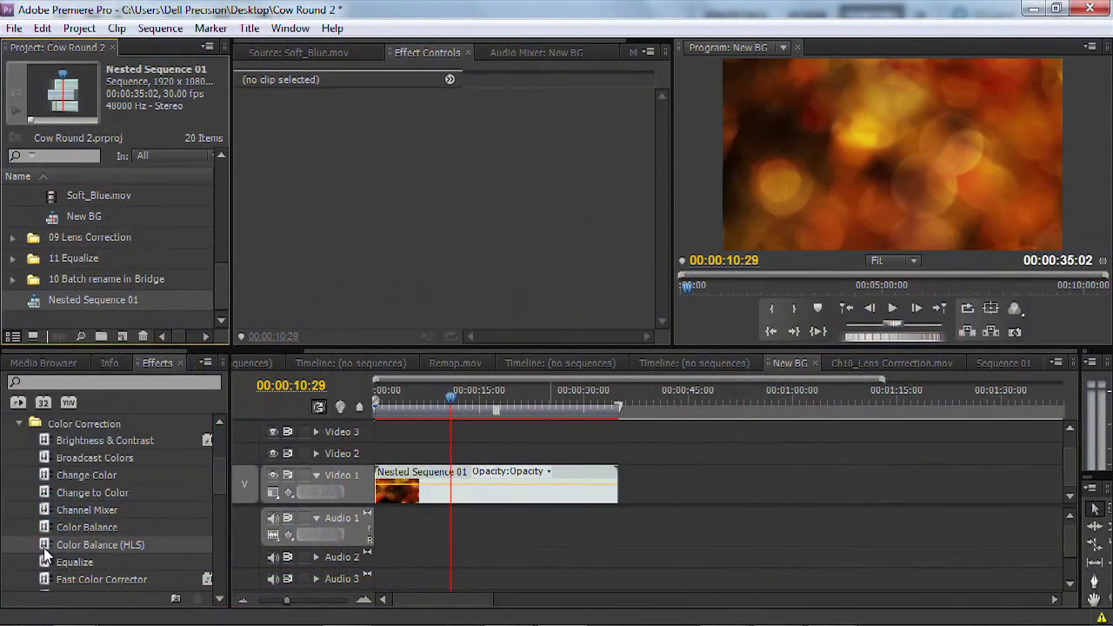
- Apply Color Balance (HLS) to Nested Sequence 01 with Hue 179° and Lightness -14.0, then preview
left_click_drag(291, 534, 451, 498)
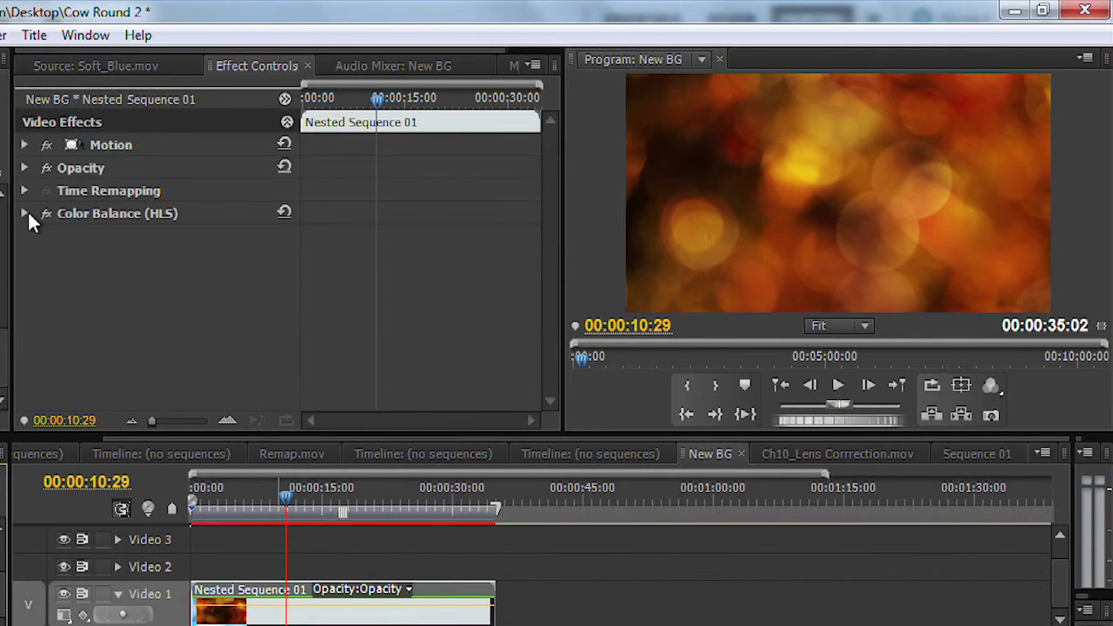
left_click(26, 213)
left_click_drag(161, 236, 317, 235)
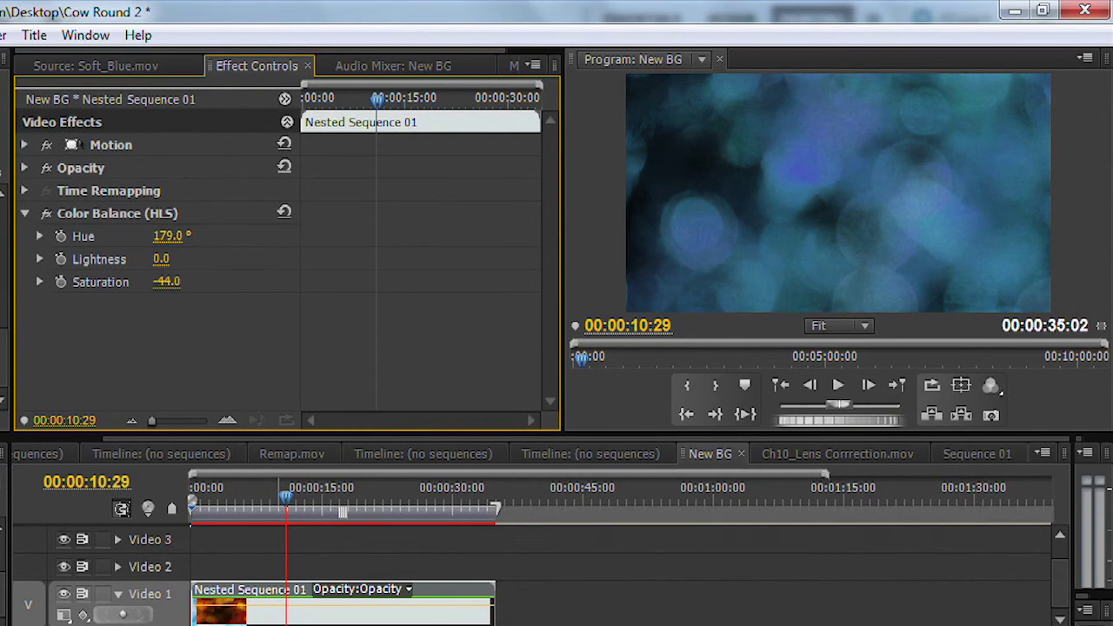
left_click_drag(161, 259, 150, 259)
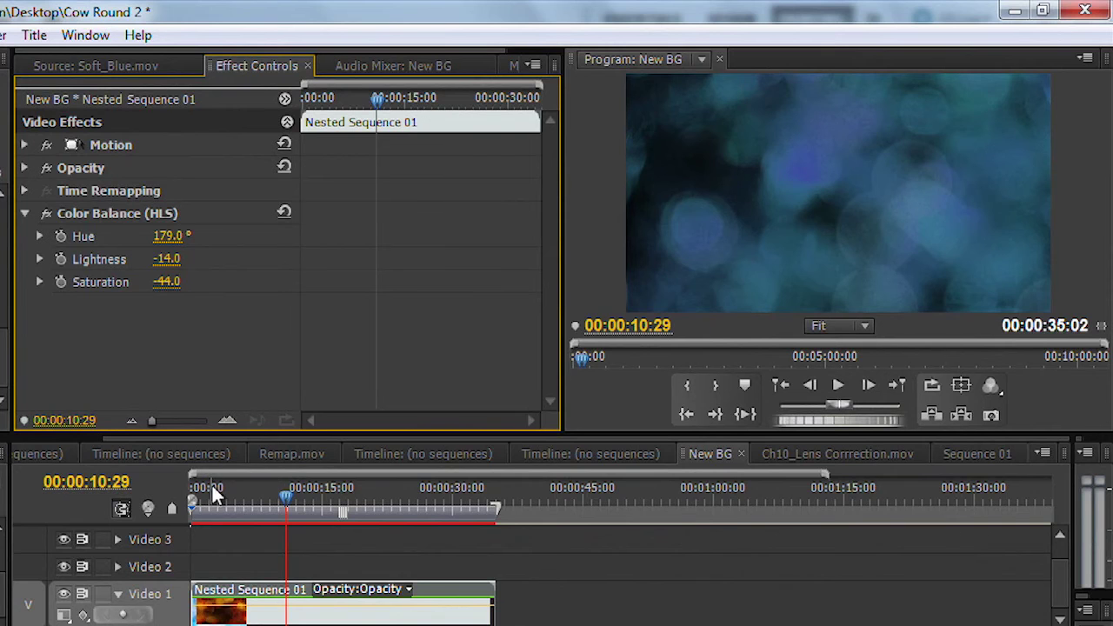
left_click(188, 489)
key("space")
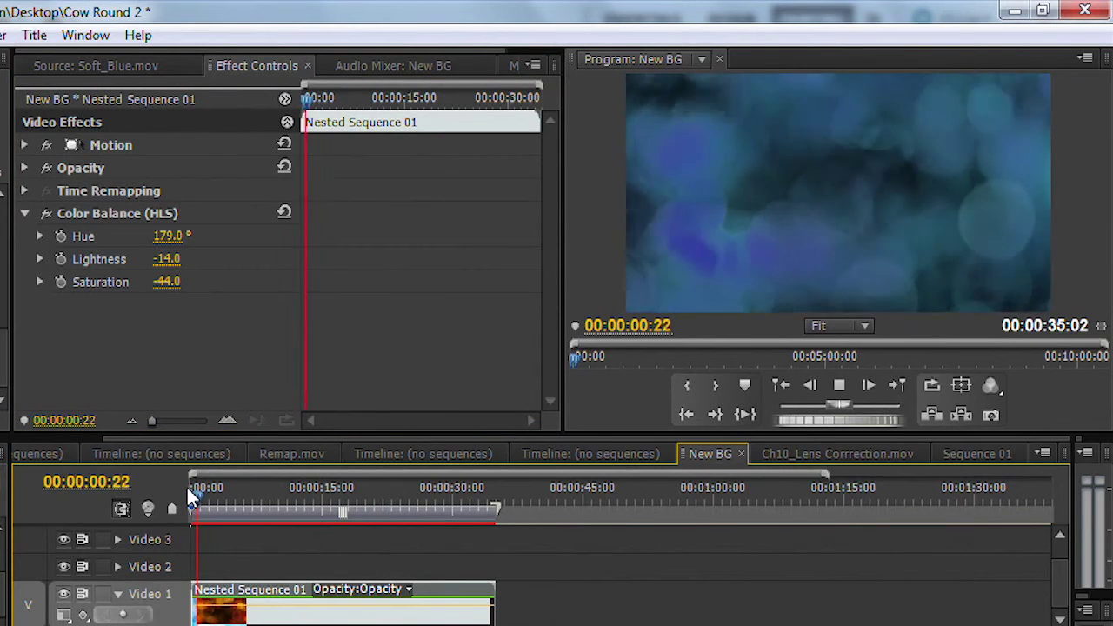
key("space")
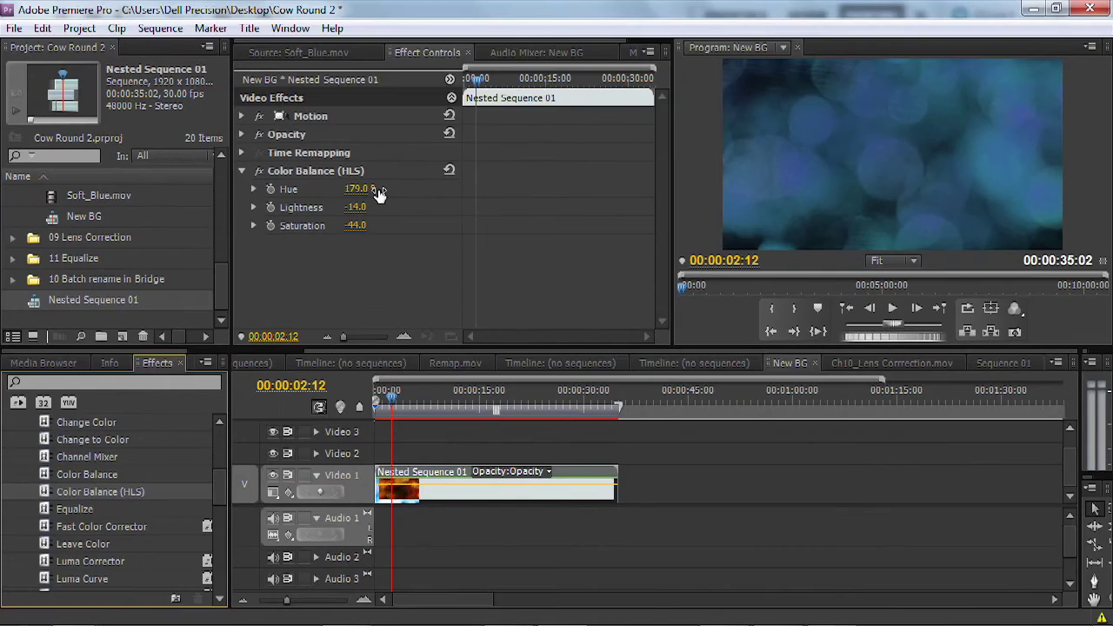
- Replace Color Balance (HLS) with Change to Color and sample the orange bokeh as the From colour
left_click(331, 176)
key("Delete")
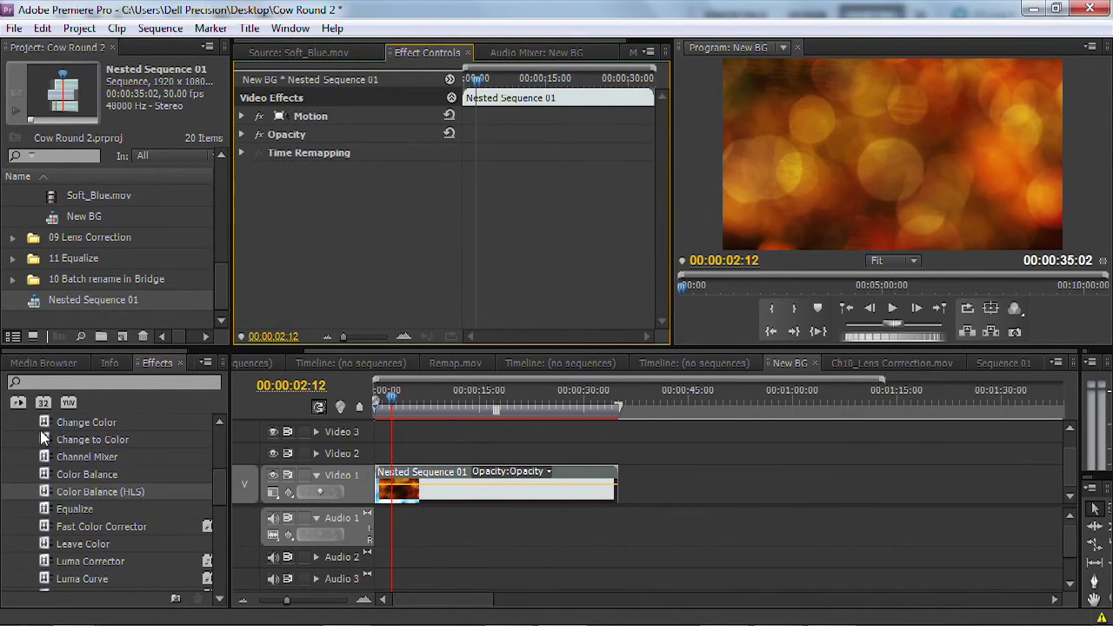
left_click_drag(43, 441, 263, 275)
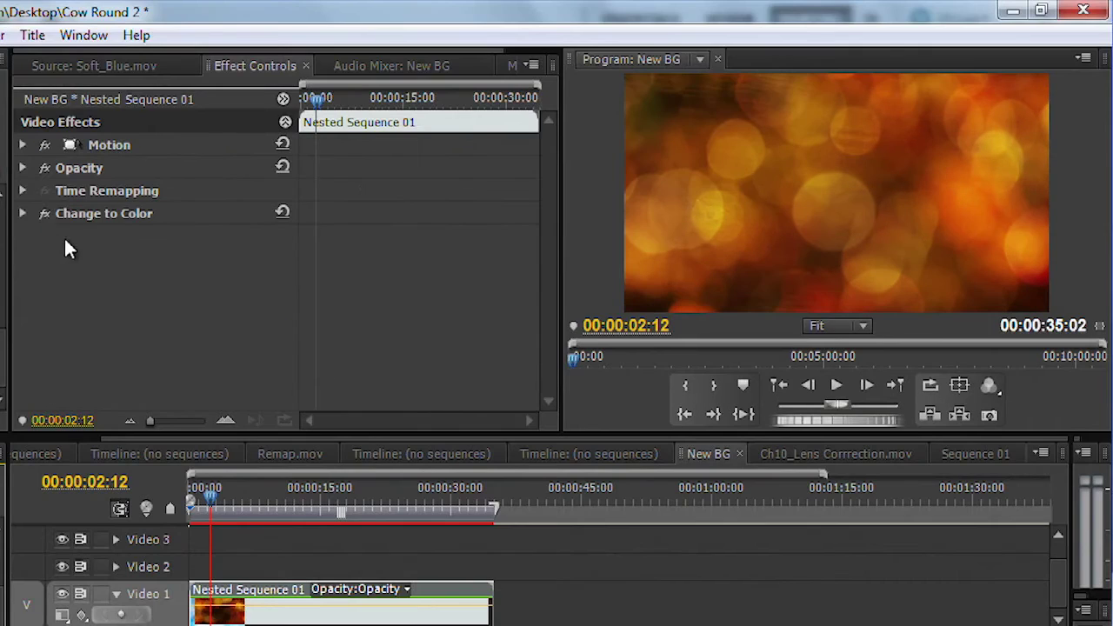
left_click(22, 214)
left_click_drag(185, 237, 744, 152)
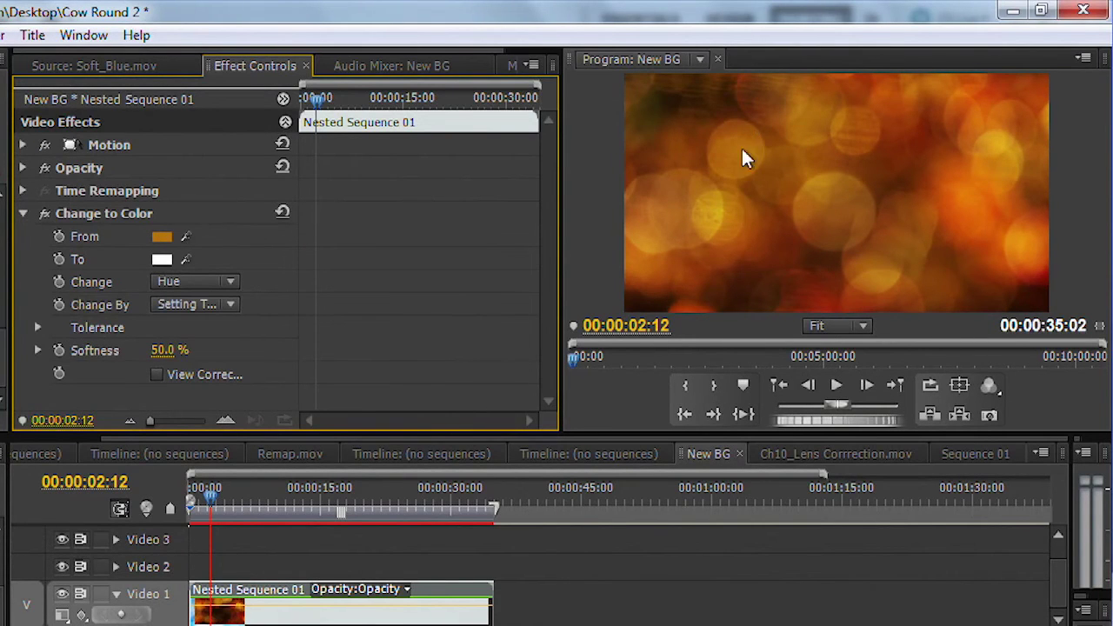
- Set the Change to Color To colour to a saturated blue and adjust Softness
left_click(162, 260)
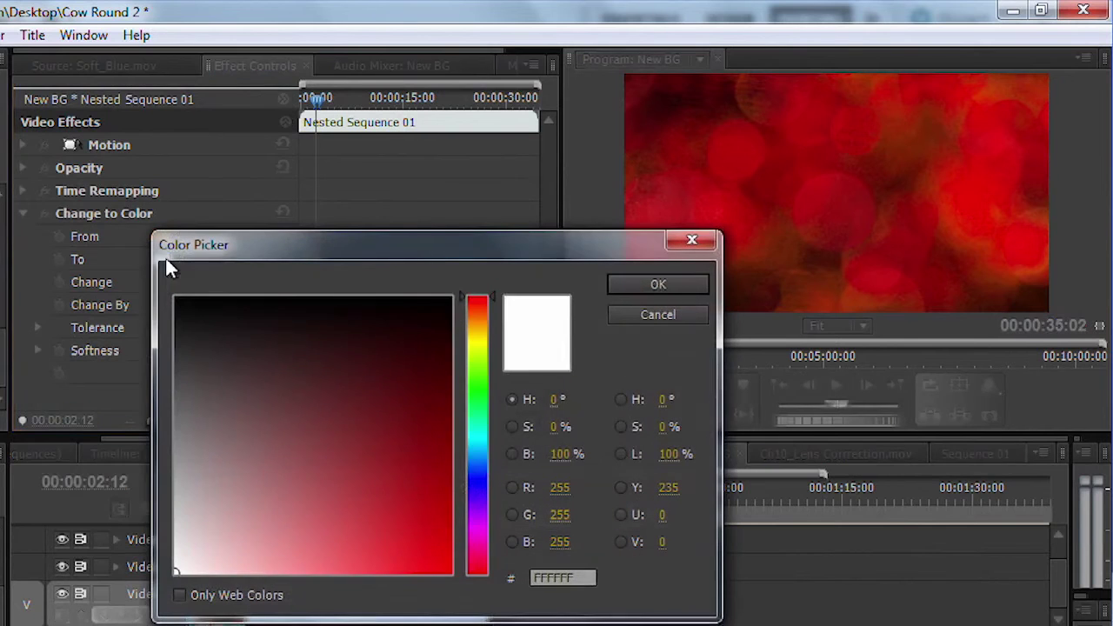
left_click(480, 468)
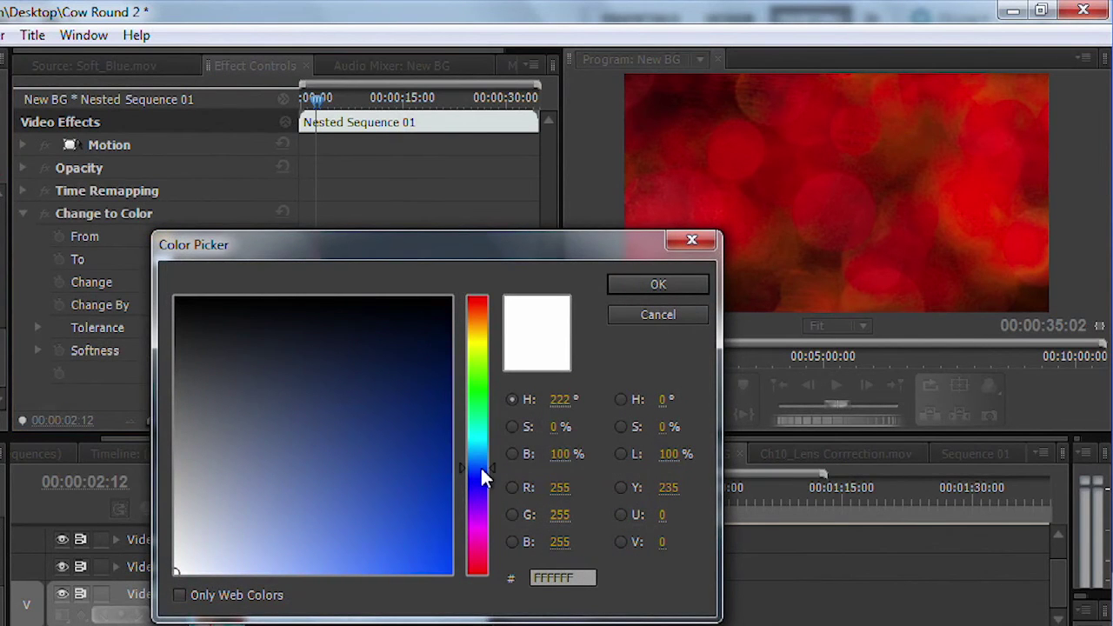
left_click(415, 463)
left_click(422, 523)
left_click(615, 290)
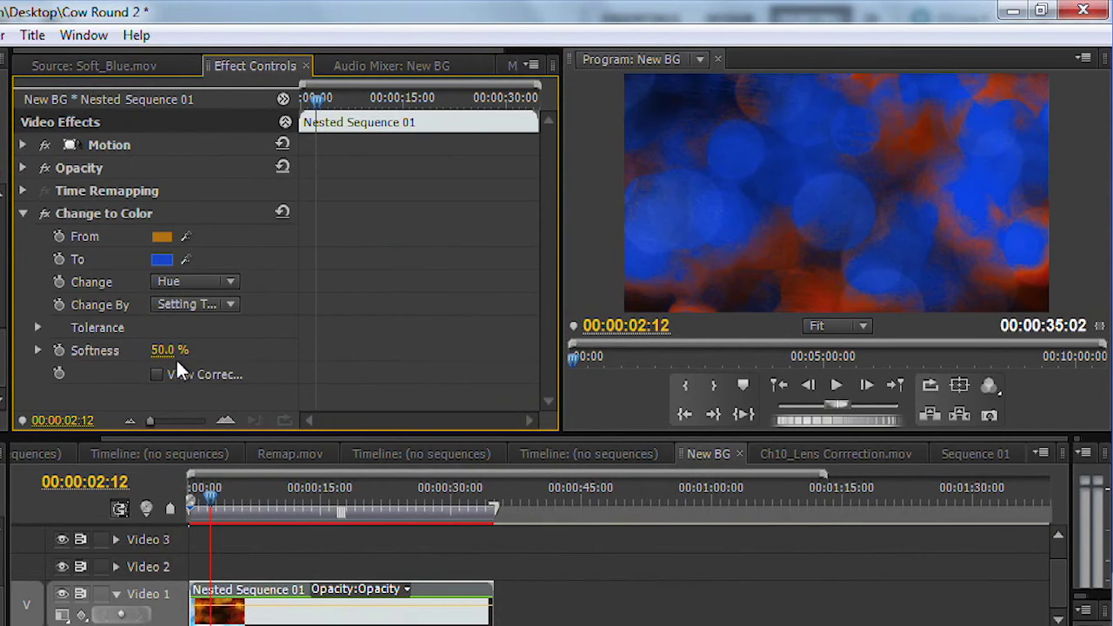
left_click_drag(169, 350, 89, 348)
- Raise the Change to Color Hue tolerance to 40.0% and preview the frame near eight seconds
left_click(38, 327)
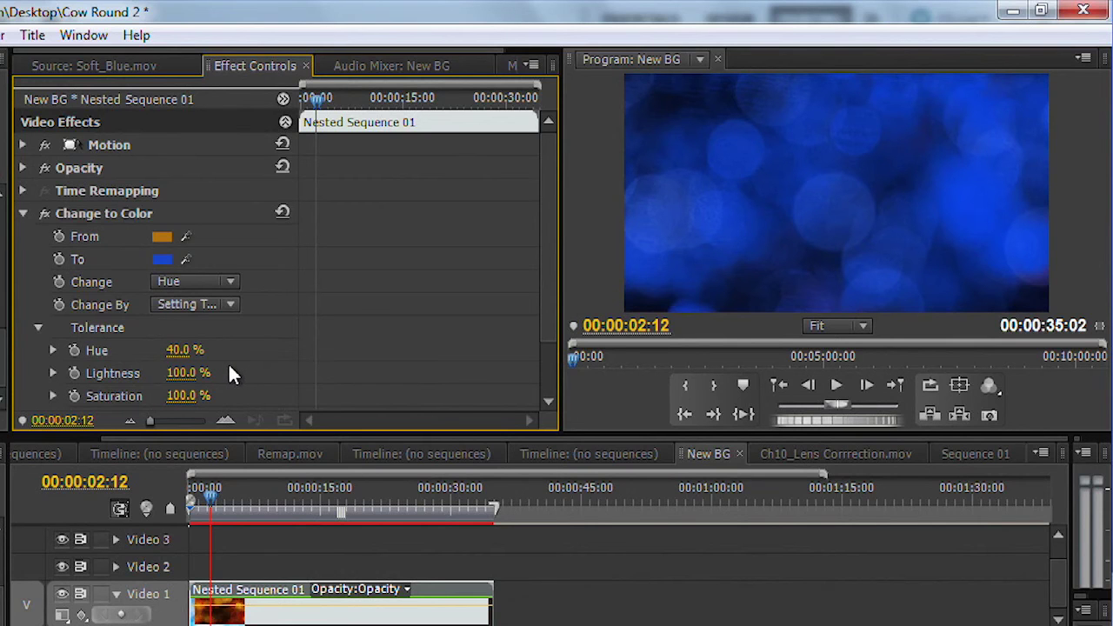
left_click(261, 496)
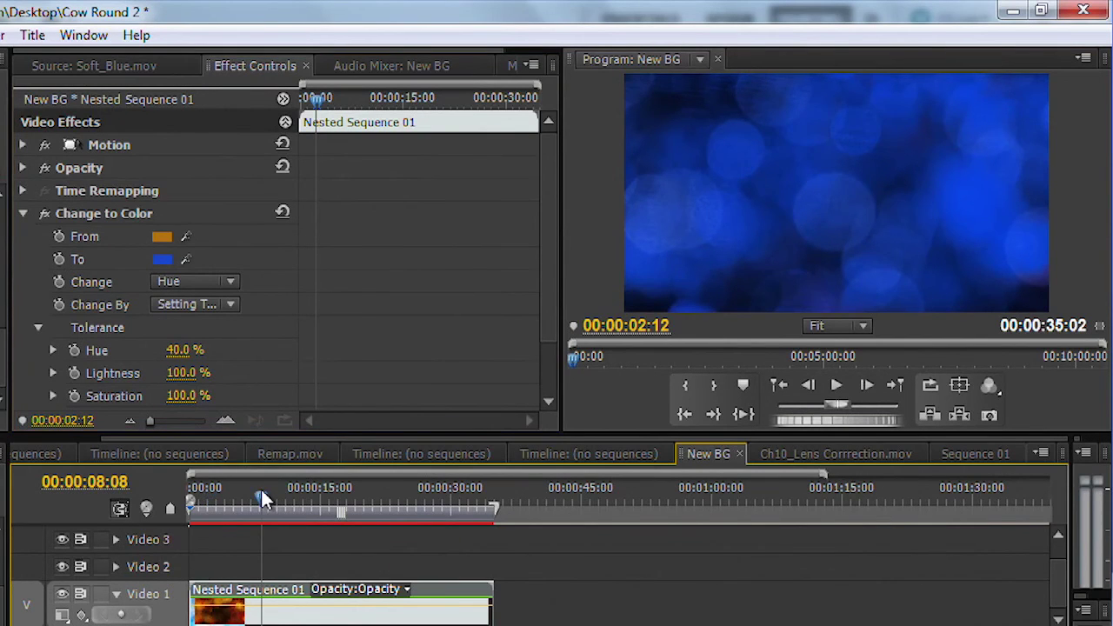